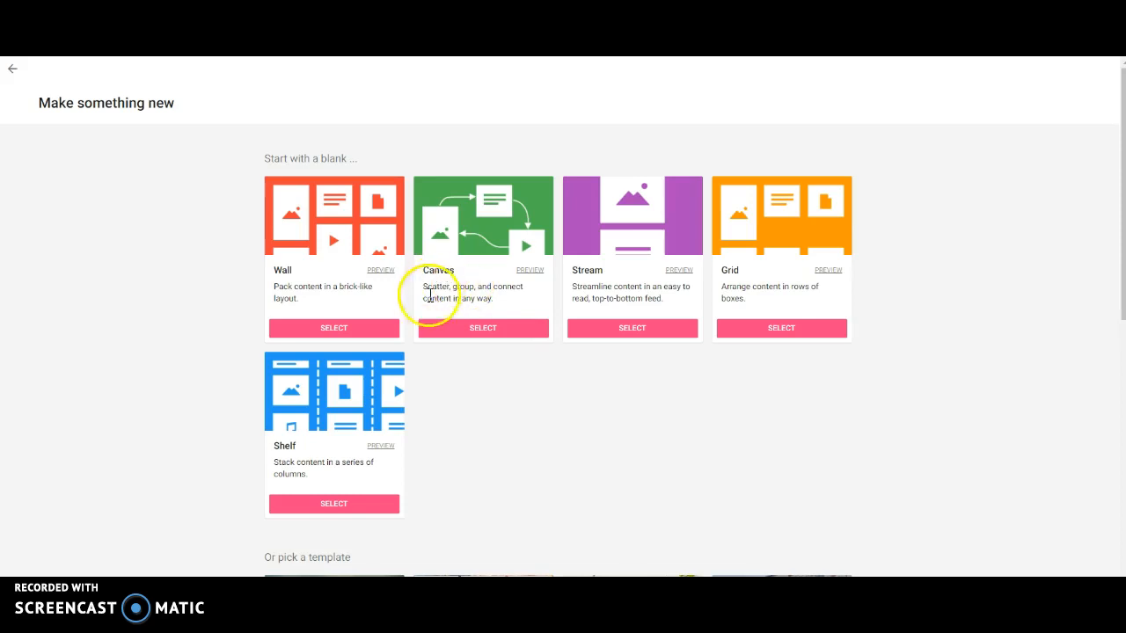
# Step: Create a new padlet with the blank Canvas layout and title it "Art Gallery"
pyautogui.click(484, 333)
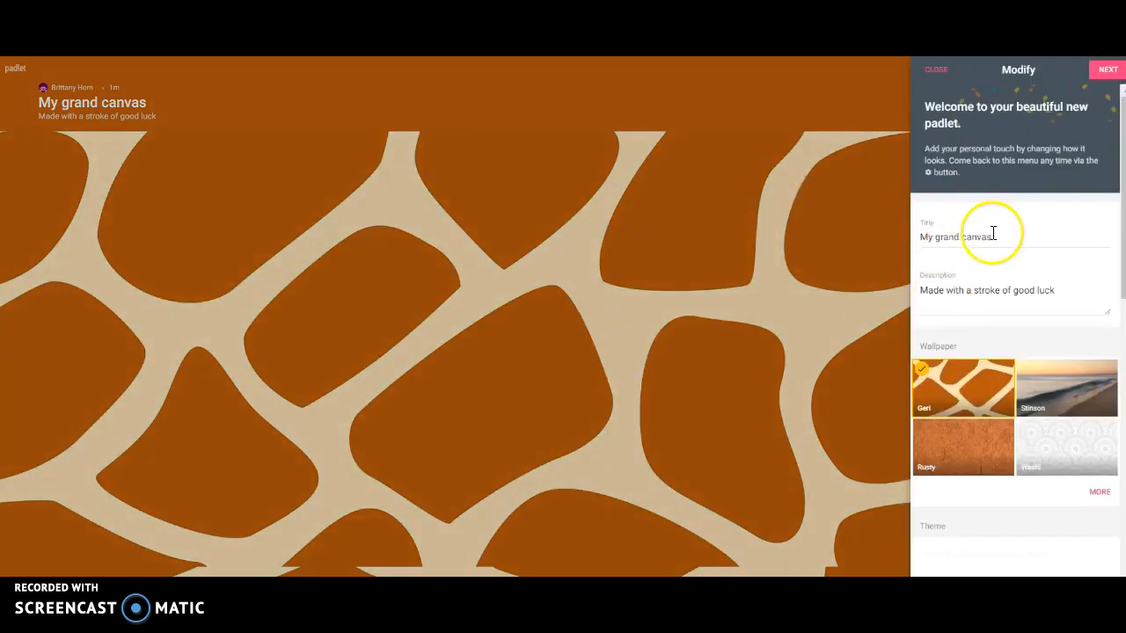
pyautogui.moveTo(992, 236); pyautogui.dragTo(889, 237)
pyautogui.press('BackSpace')
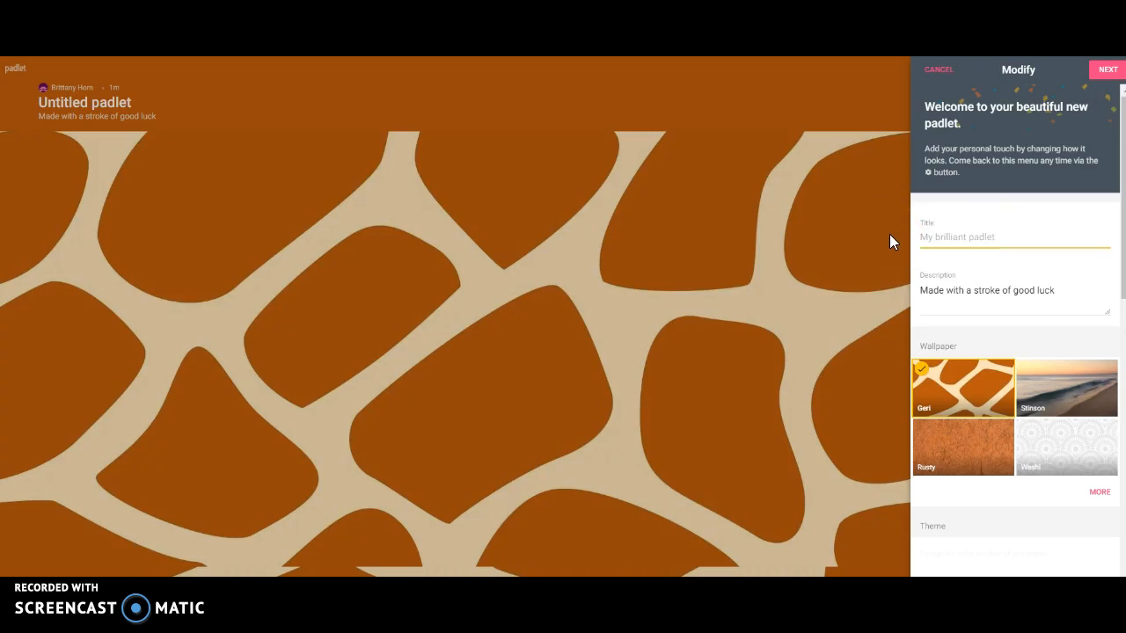
pyautogui.write('Art Gallery')
# Step: Enable attribution, comments and reactions for the new padlet, with Vote as the reaction type
pyautogui.moveTo(1121, 286); pyautogui.dragTo(1106, 563)
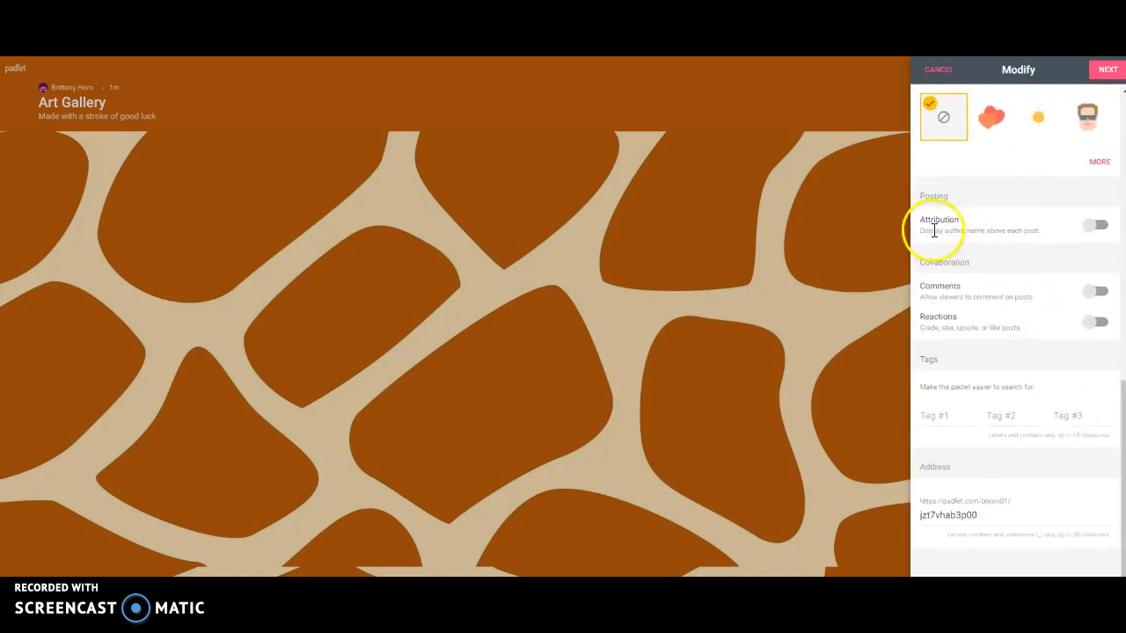
pyautogui.click(1094, 228)
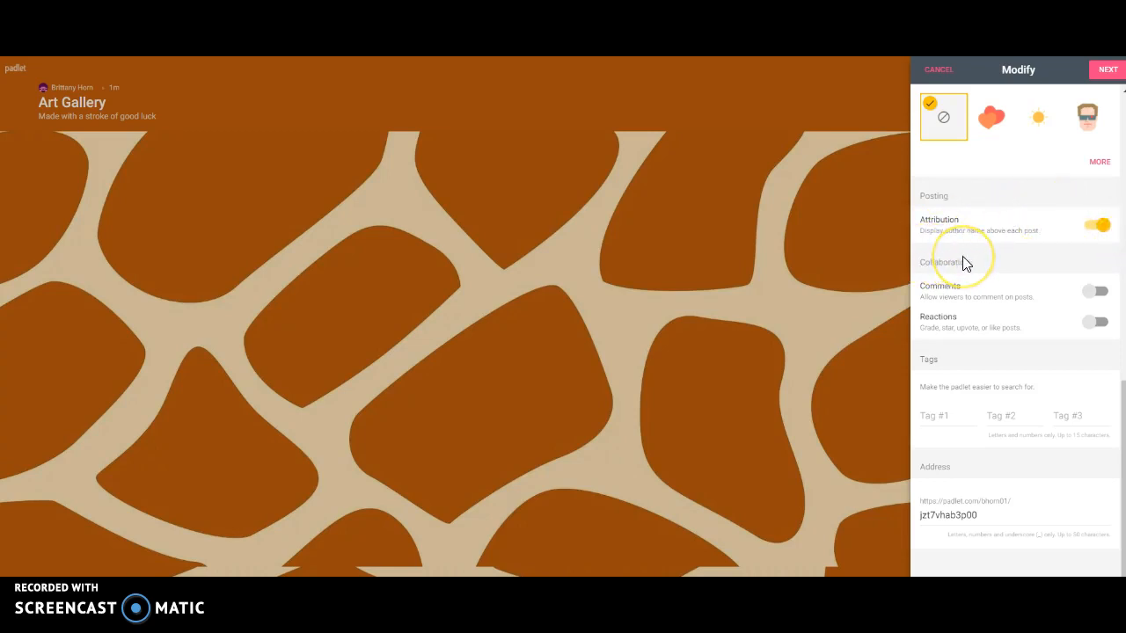
pyautogui.click(1092, 299)
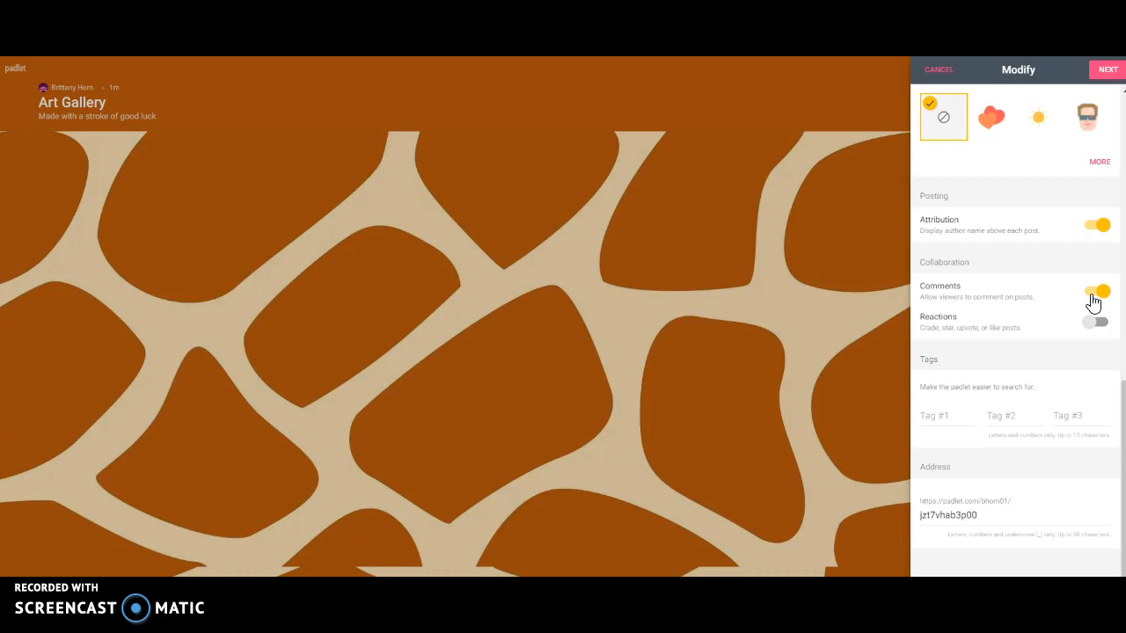
pyautogui.click(1094, 322)
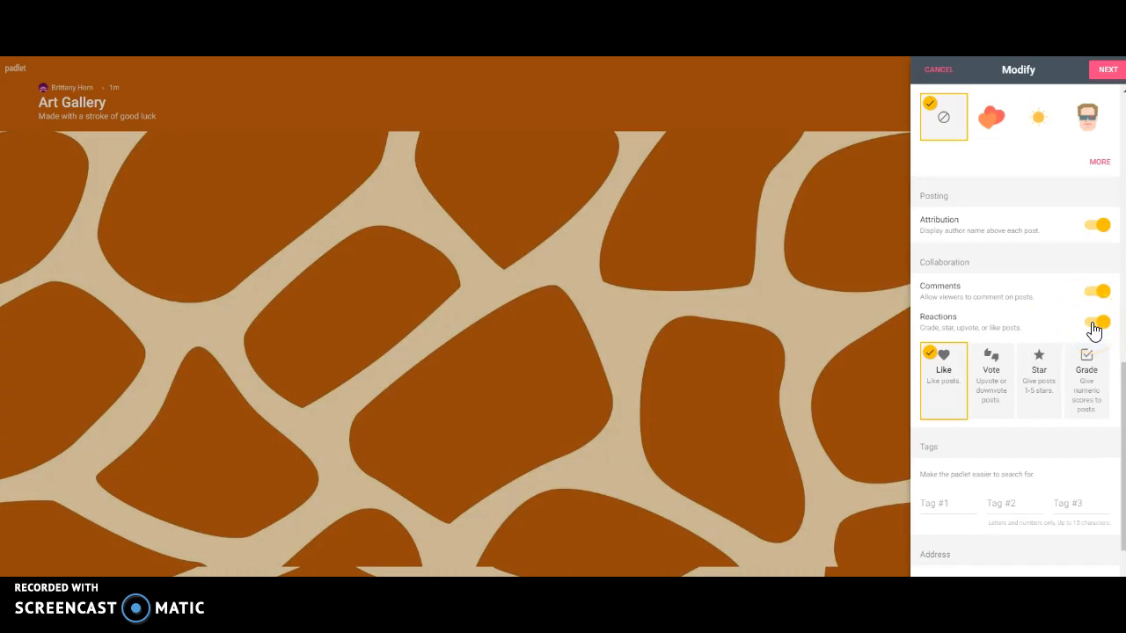
pyautogui.click(996, 392)
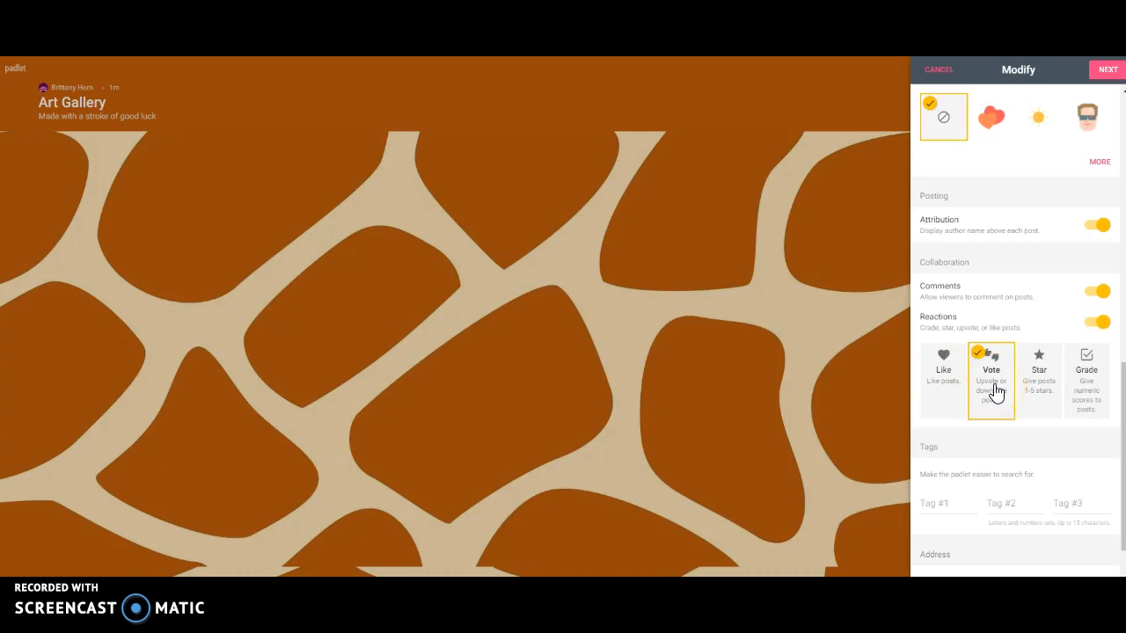
# Step: Replace the custom part of the padlet's address with "EnglishTMS"
pyautogui.moveTo(1122, 453); pyautogui.dragTo(1121, 489)
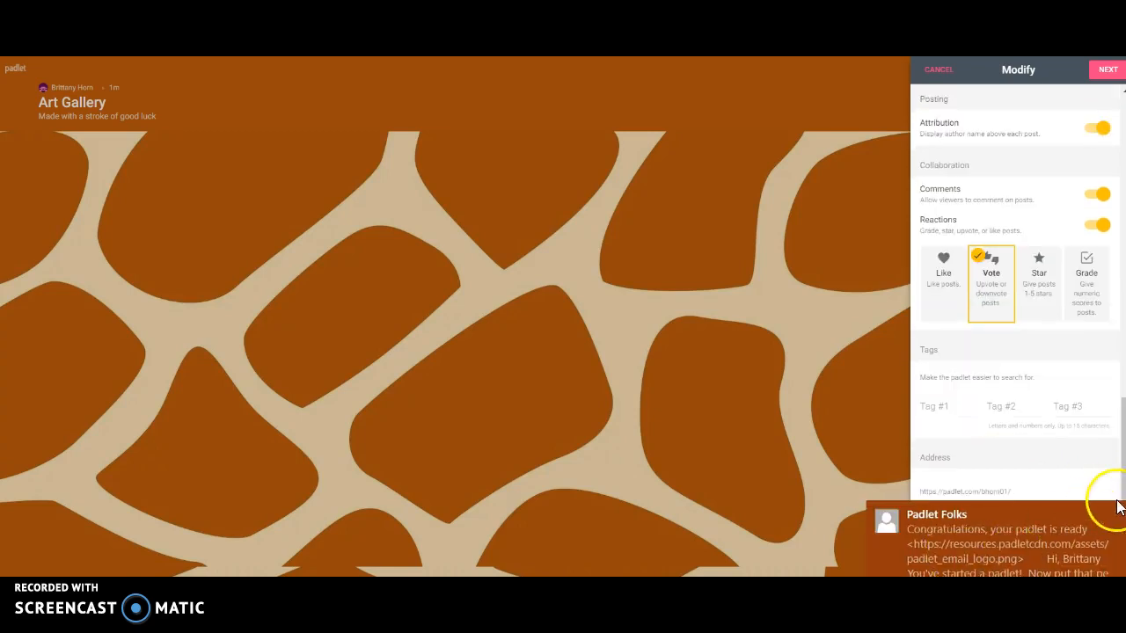
pyautogui.moveTo(1120, 513)
pyautogui.mouseDown()
pyautogui.moveTo(1121, 523)
pyautogui.moveTo(1125, 495)
pyautogui.mouseUp()
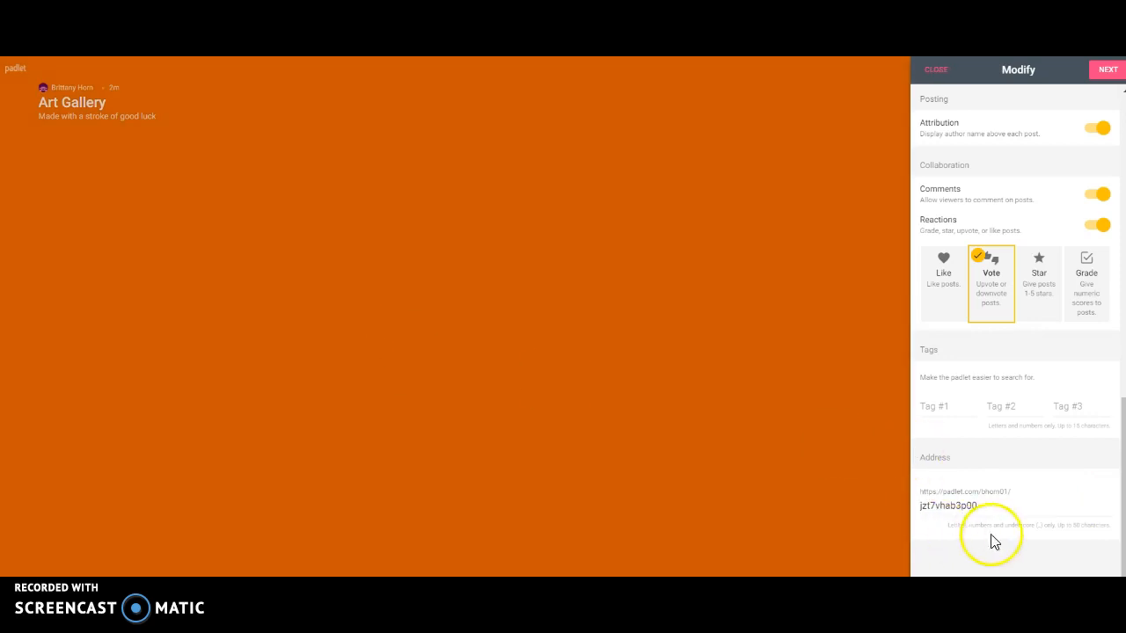
pyautogui.click(992, 510)
pyautogui.moveTo(992, 510); pyautogui.dragTo(912, 509)
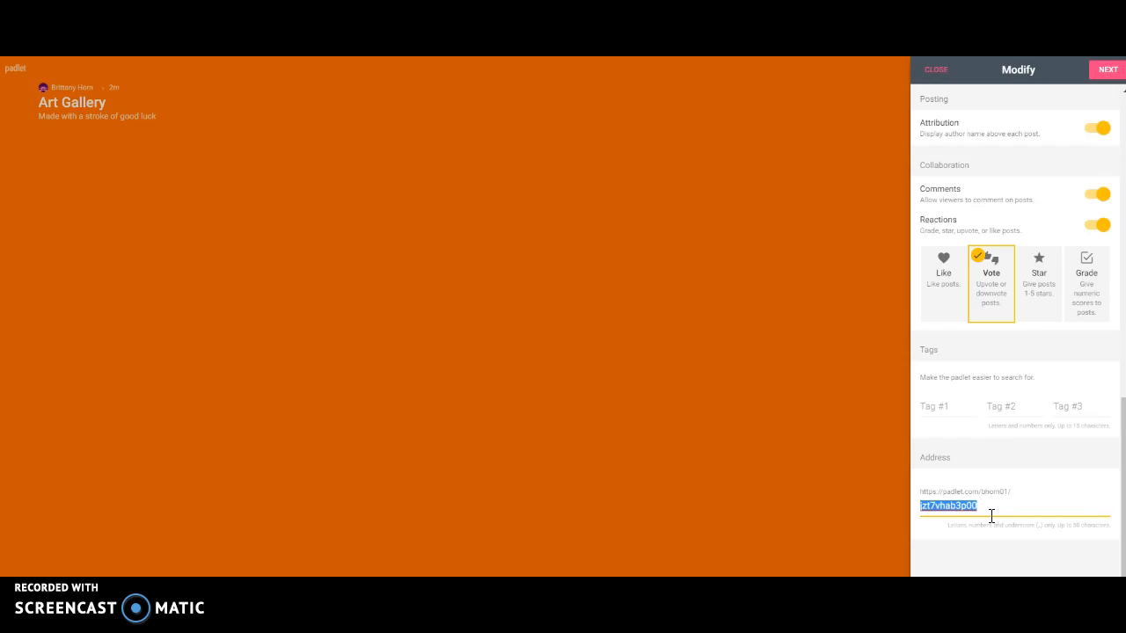
pyautogui.write('EnglishTMS')
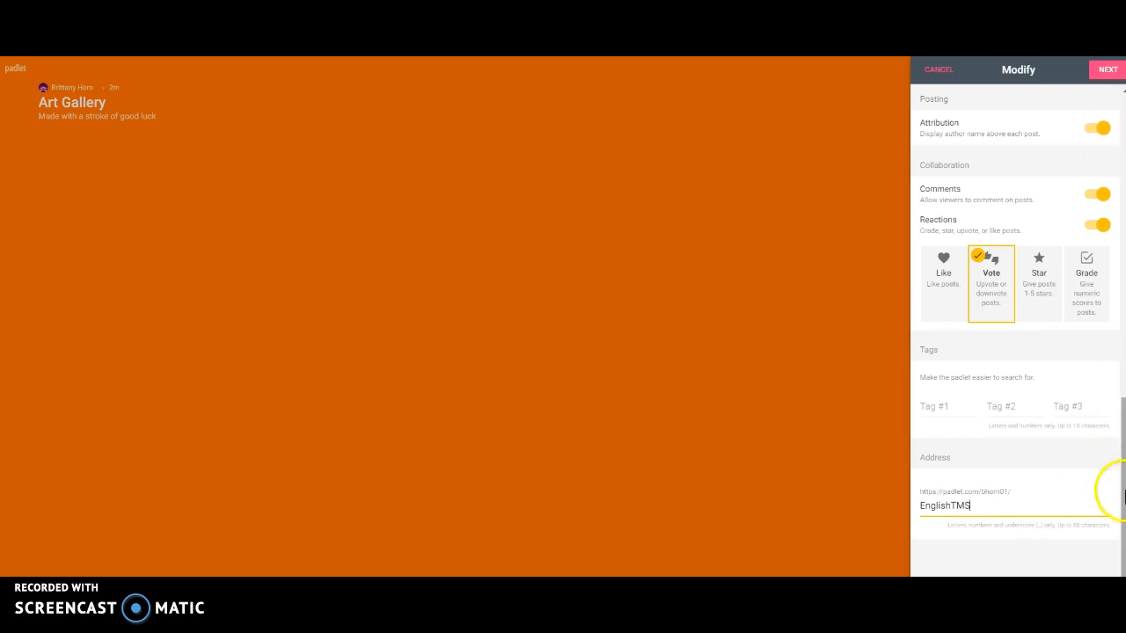
pyautogui.moveTo(1122, 502); pyautogui.dragTo(1123, 235)
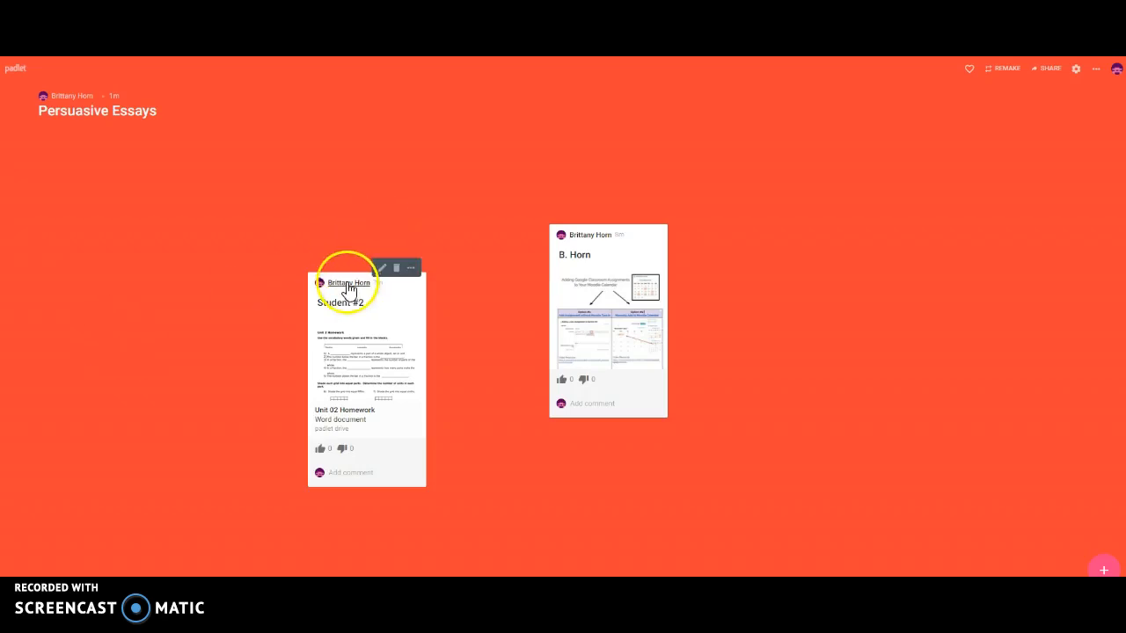
# Step: On the Persuasive Essays padlet, connect the calendar diagram post to the Student #2 post
pyautogui.moveTo(618, 264)
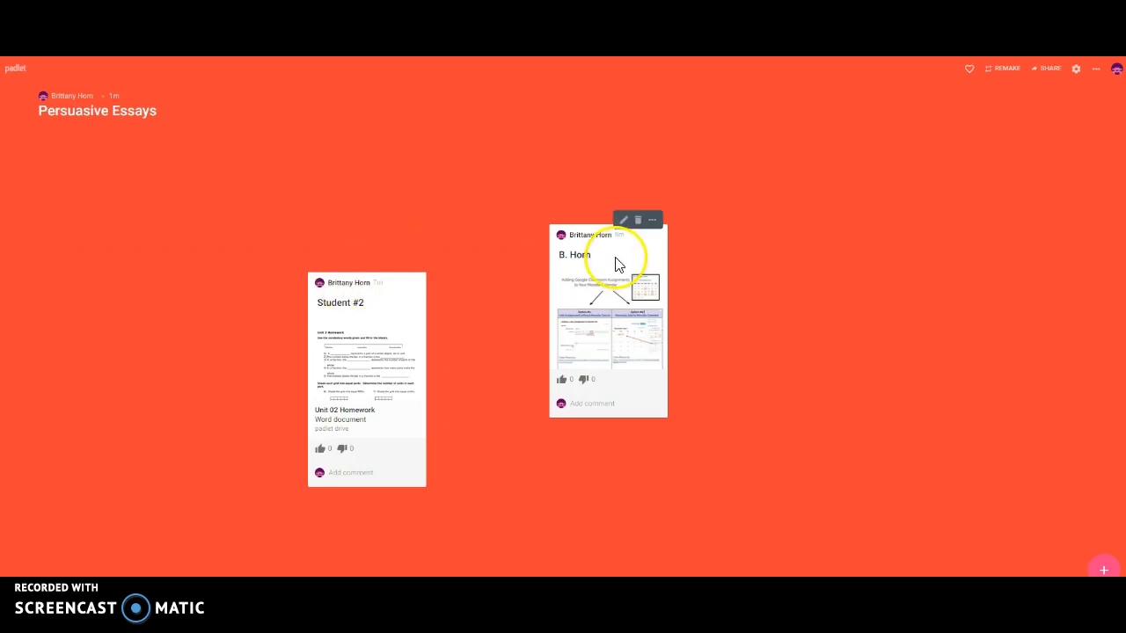
pyautogui.click(652, 221)
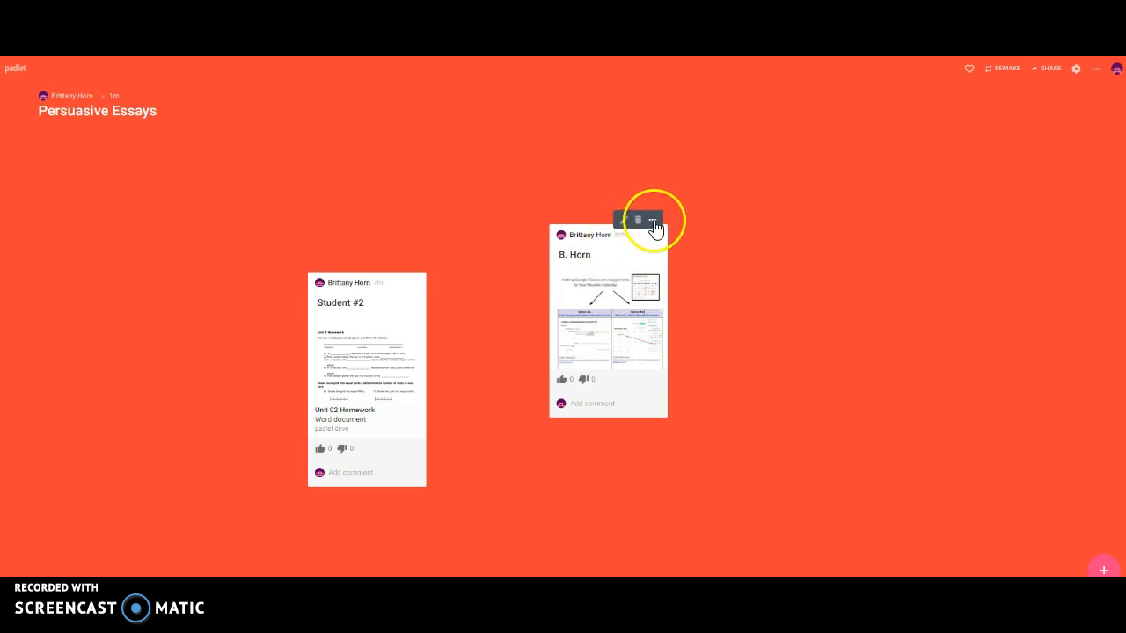
pyautogui.click(603, 296)
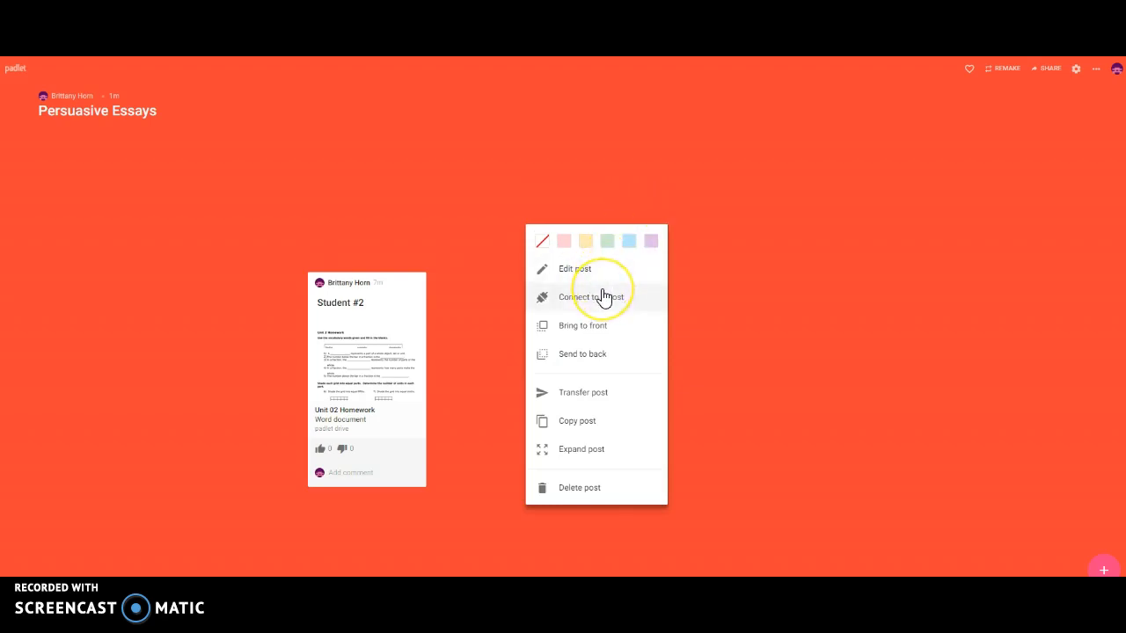
pyautogui.click(346, 395)
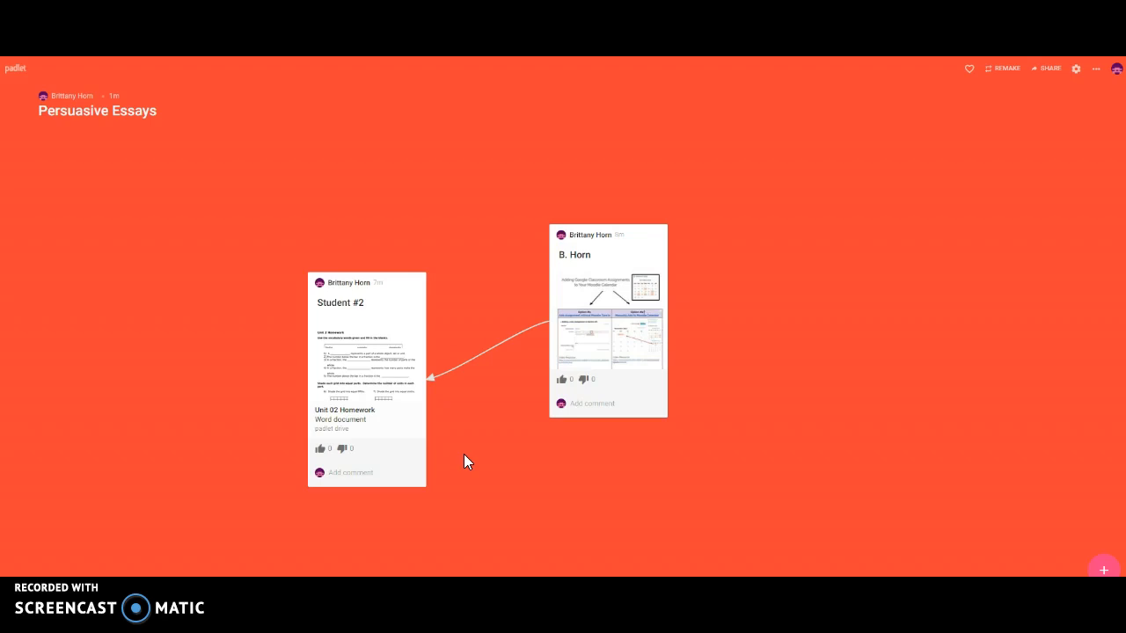
# Step: Move the connected Student #2 post higher on the canvas and upvote it
pyautogui.moveTo(357, 369); pyautogui.dragTo(348, 259)
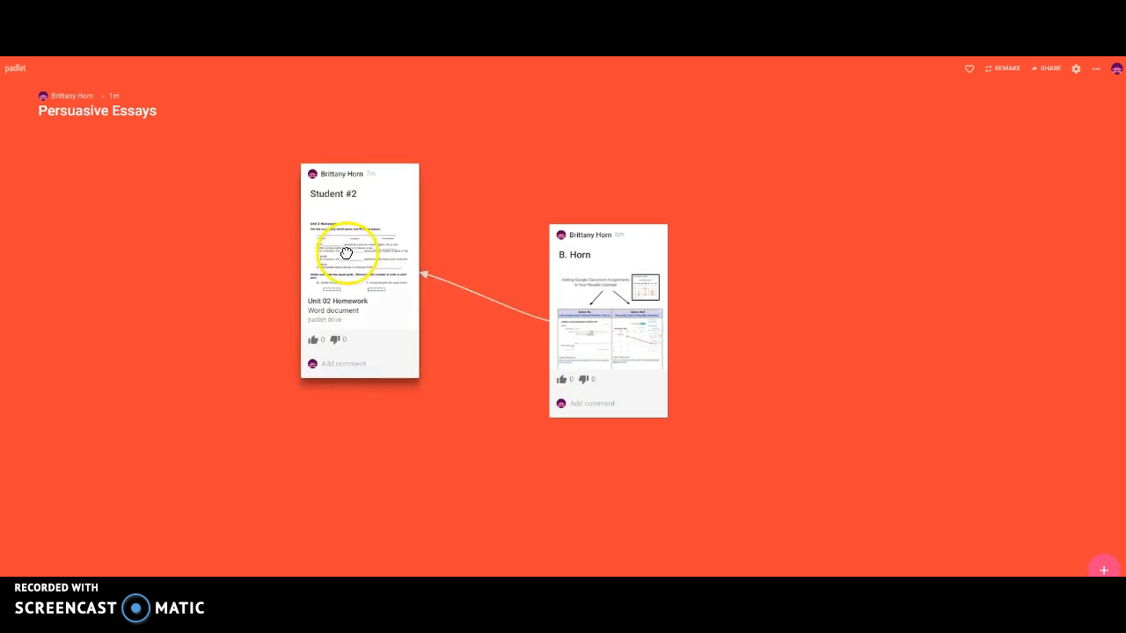
pyautogui.moveTo(327, 319)
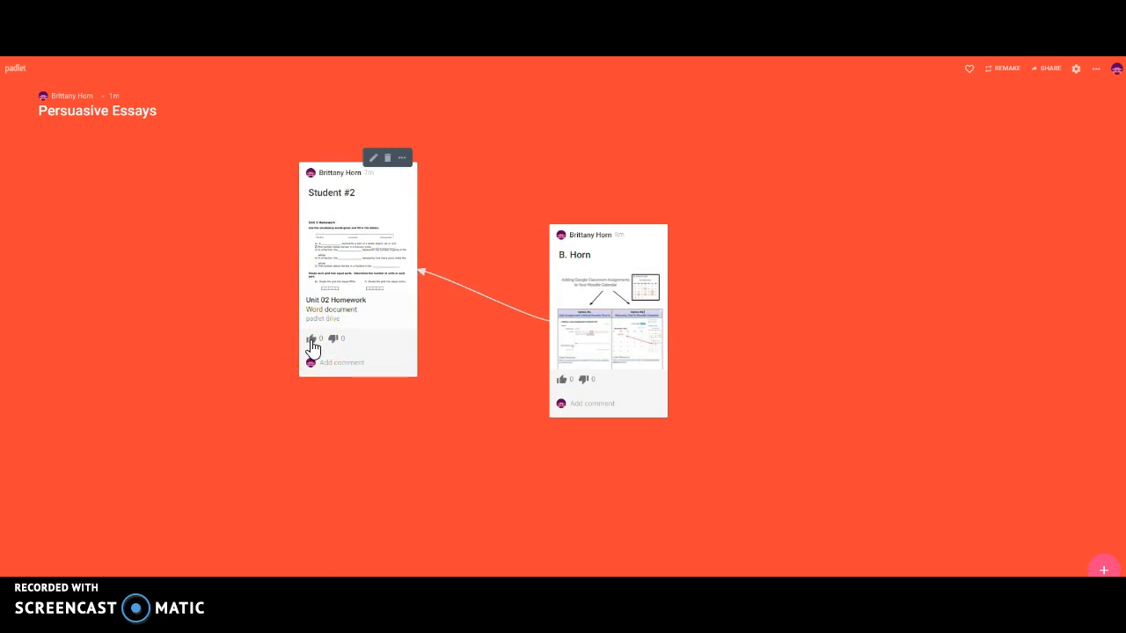
pyautogui.click(366, 375)
# Step: Change the Persuasive Essays reaction type to Star, save the settings, and dismiss the e-mail notification
pyautogui.click(1078, 70)
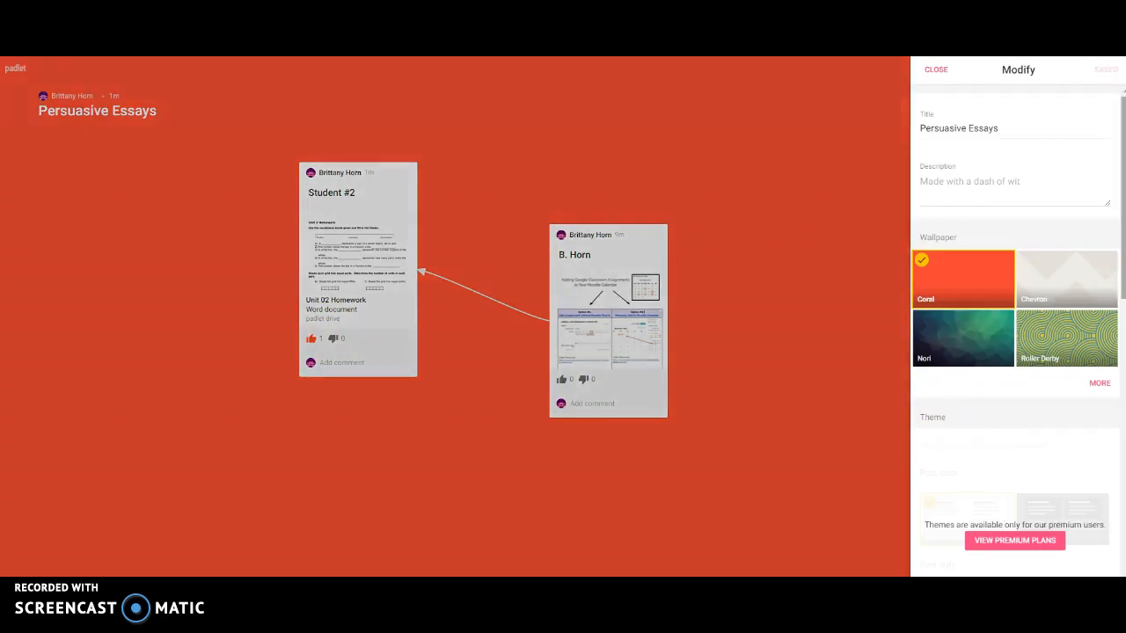
pyautogui.moveTo(1124, 258); pyautogui.dragTo(1100, 533)
pyautogui.click(1038, 280)
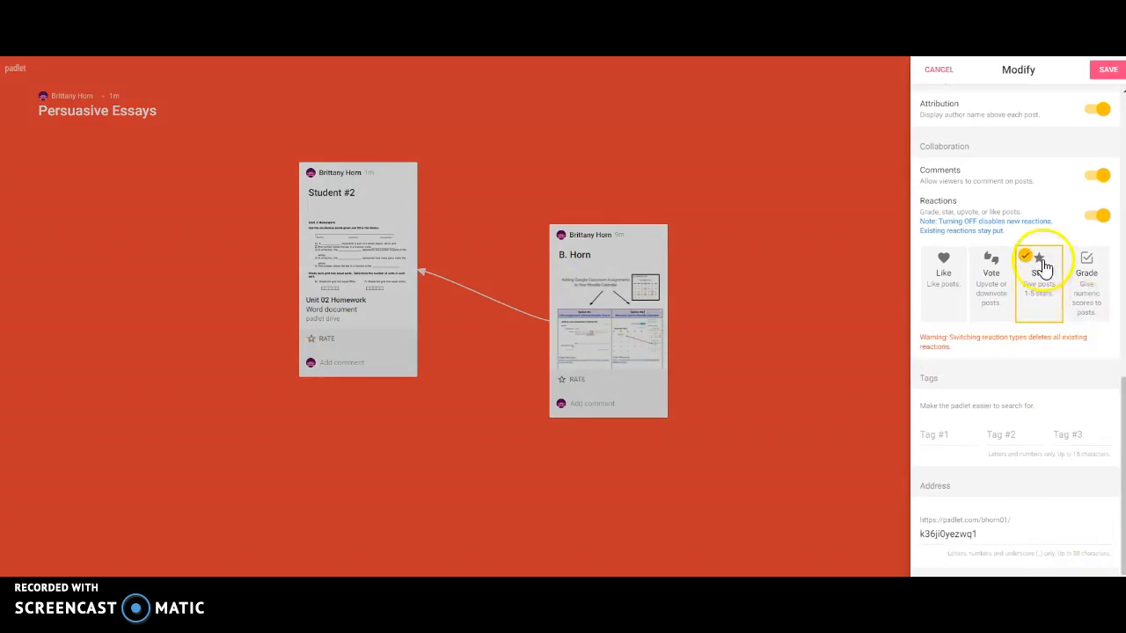
pyautogui.click(1104, 70)
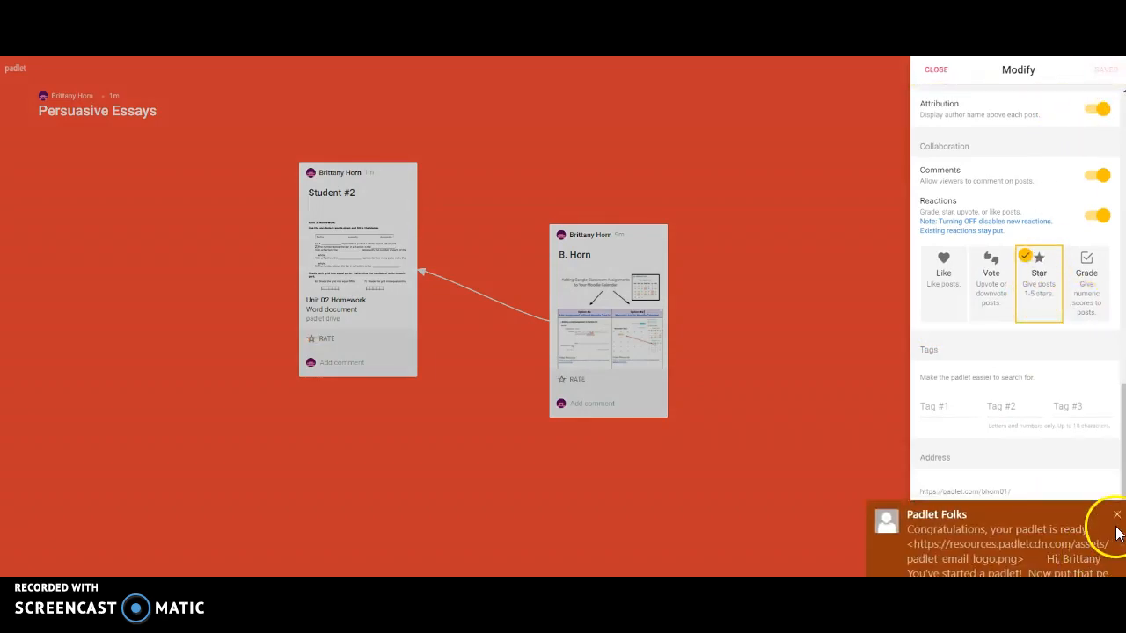
pyautogui.click(1116, 516)
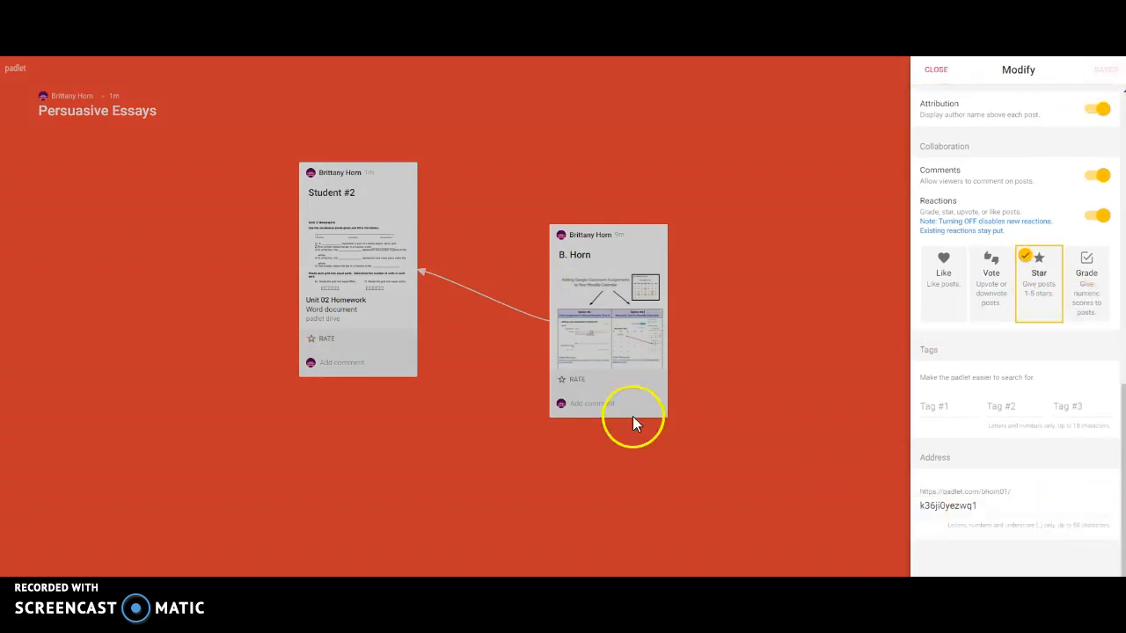
# Step: Return to the board and give the calendar diagram post a five-star rating
pyautogui.click(564, 385)
pyautogui.click(564, 385)
pyautogui.click(647, 400)
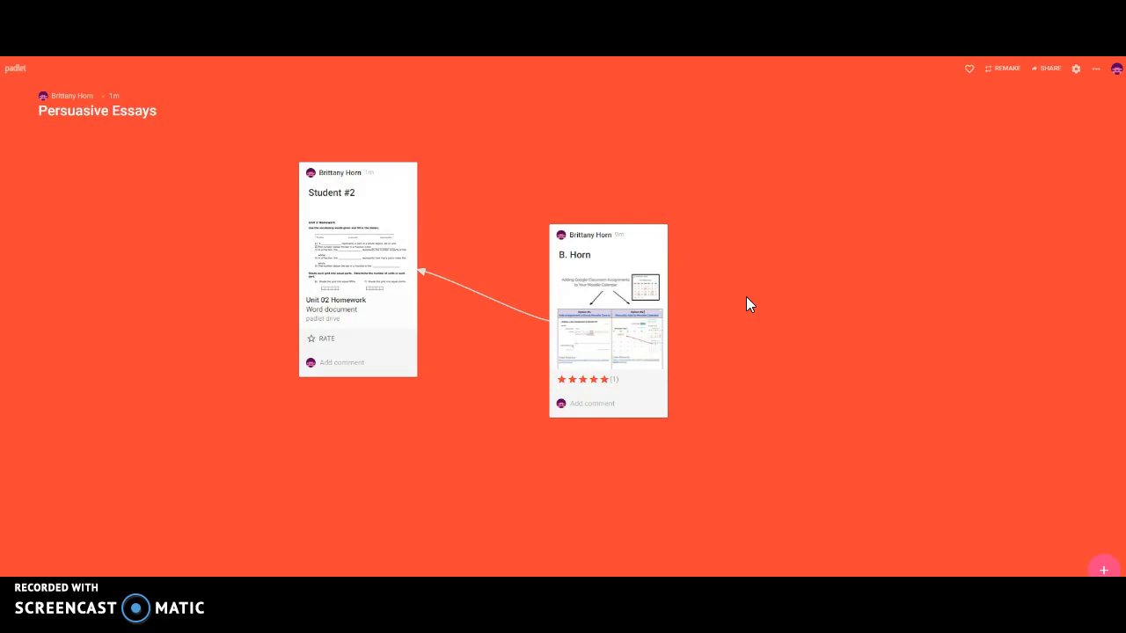
# Step: Post the comment "I love the way you..." on the Student #2 post
pyautogui.click(364, 361)
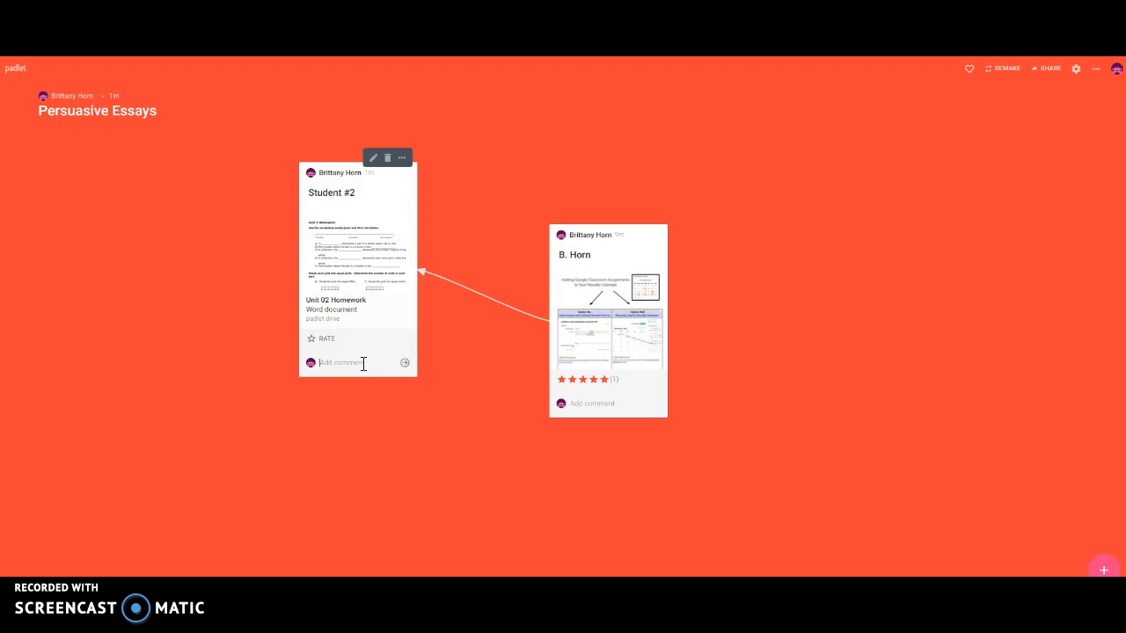
pyautogui.rightClick(363, 363)
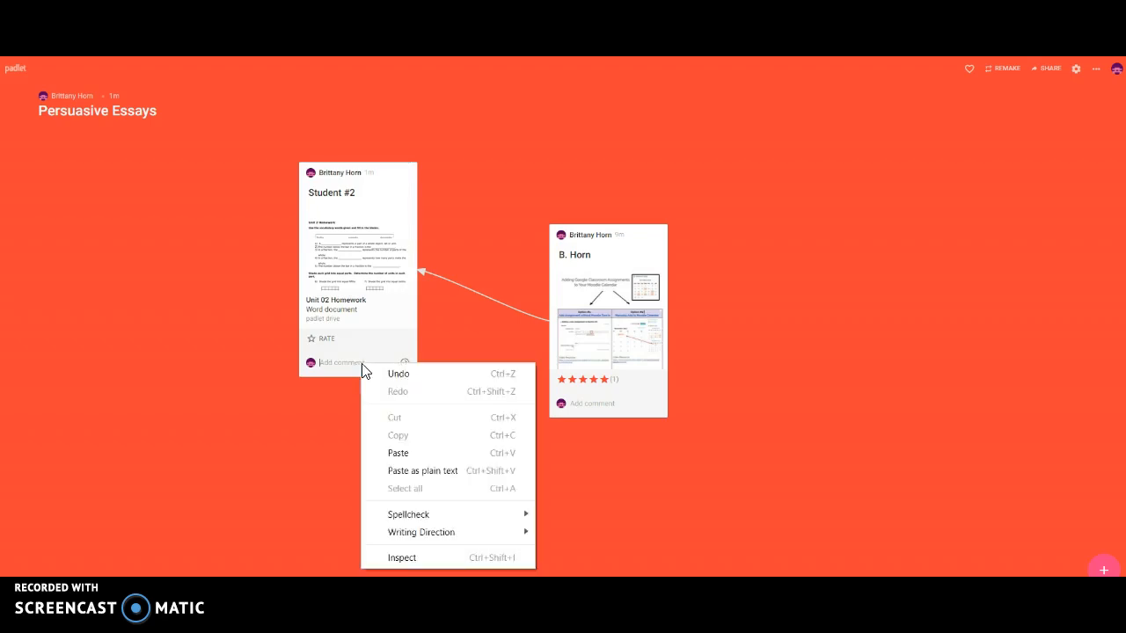
pyautogui.click(349, 362)
pyautogui.write('I')
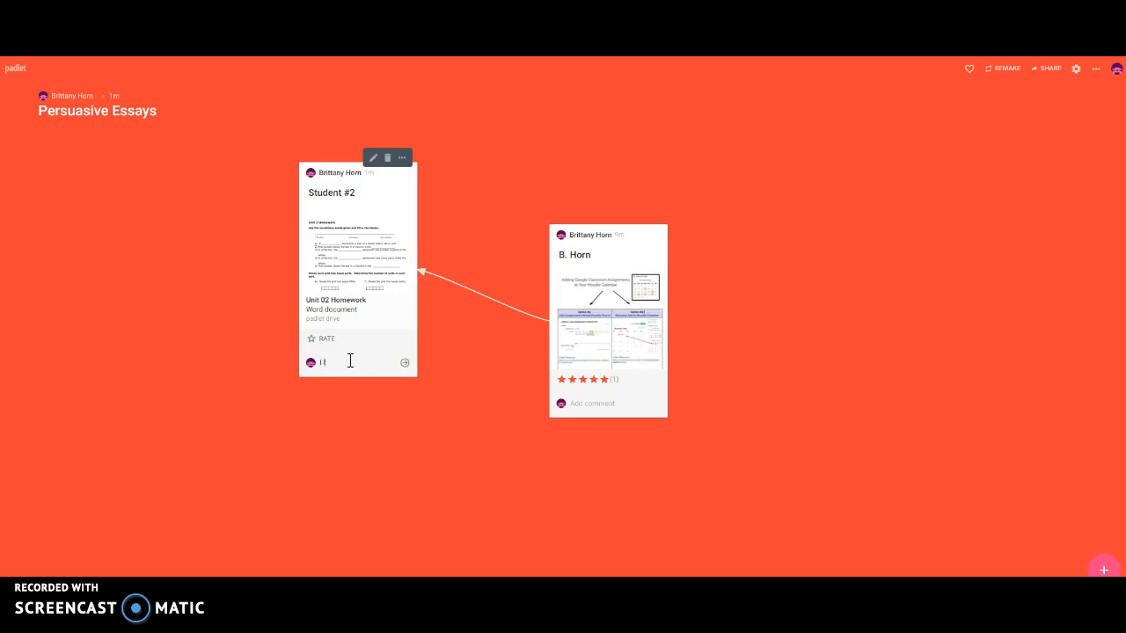
pyautogui.write(' love the way you.')
pyautogui.click(403, 362)
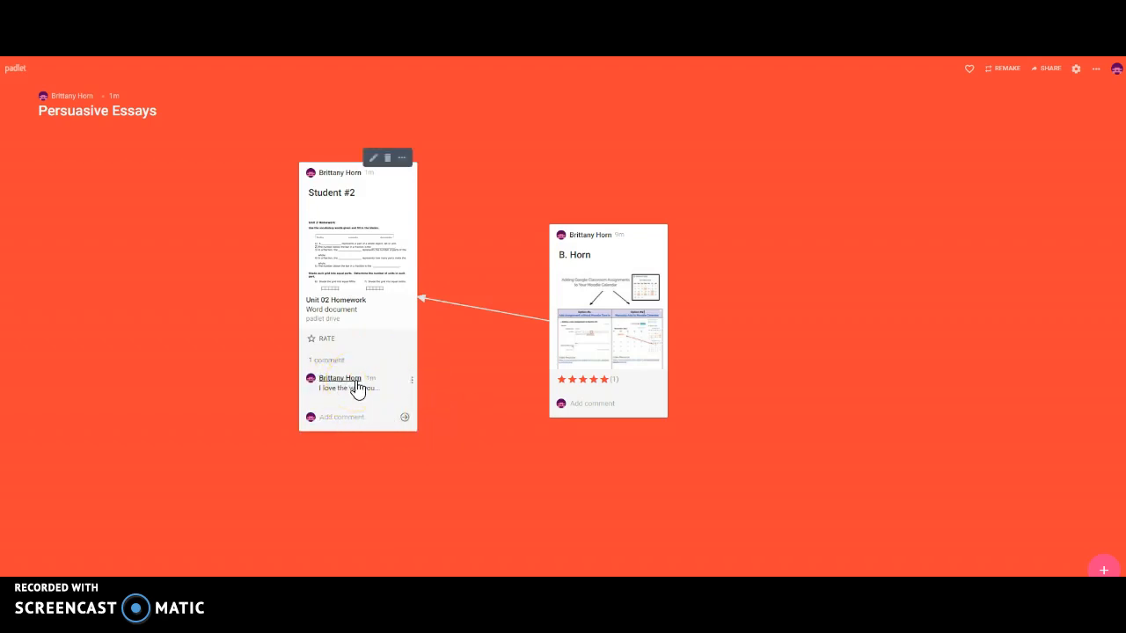
# Step: Turn off attribution so author names are hidden above posts, save the change, and leave the settings
pyautogui.click(1076, 67)
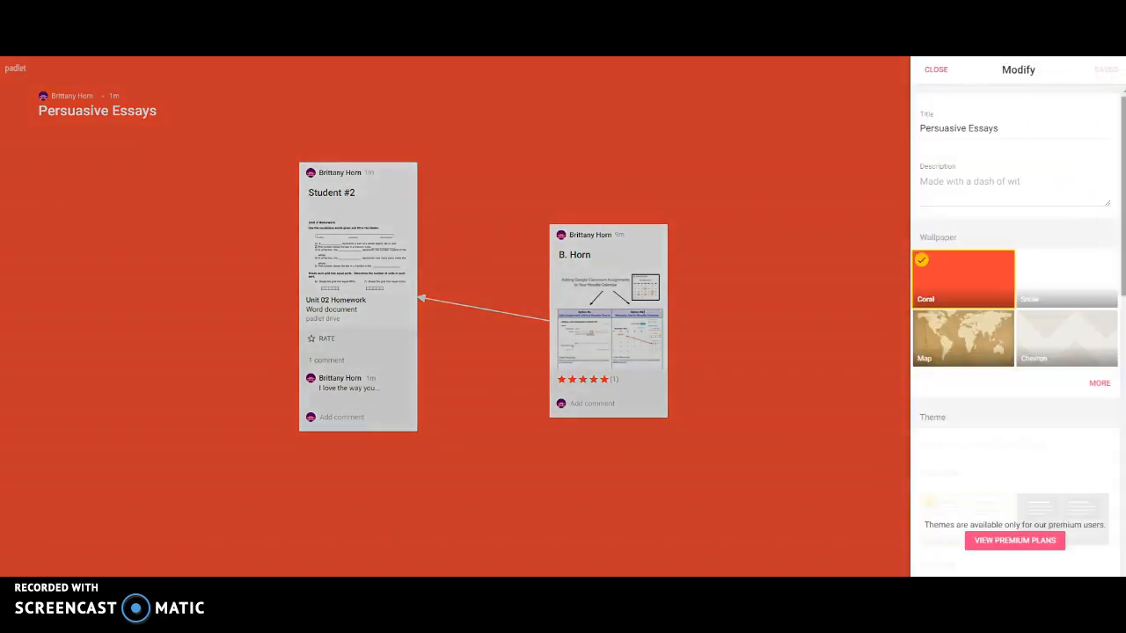
pyautogui.scroll(-10, 1105, 214)
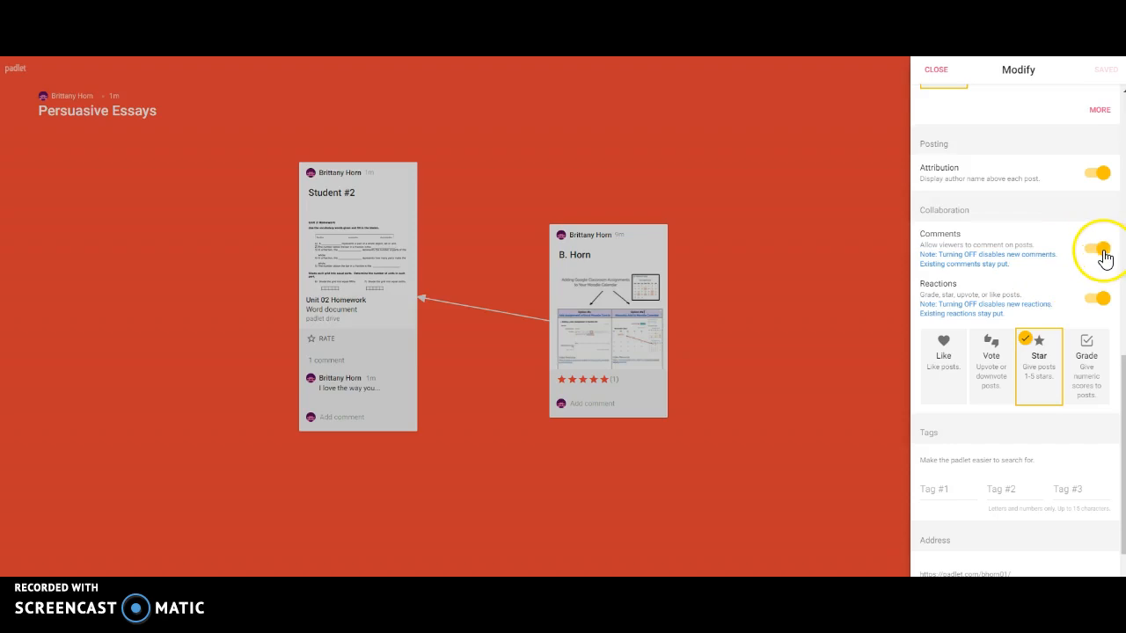
pyautogui.click(1098, 176)
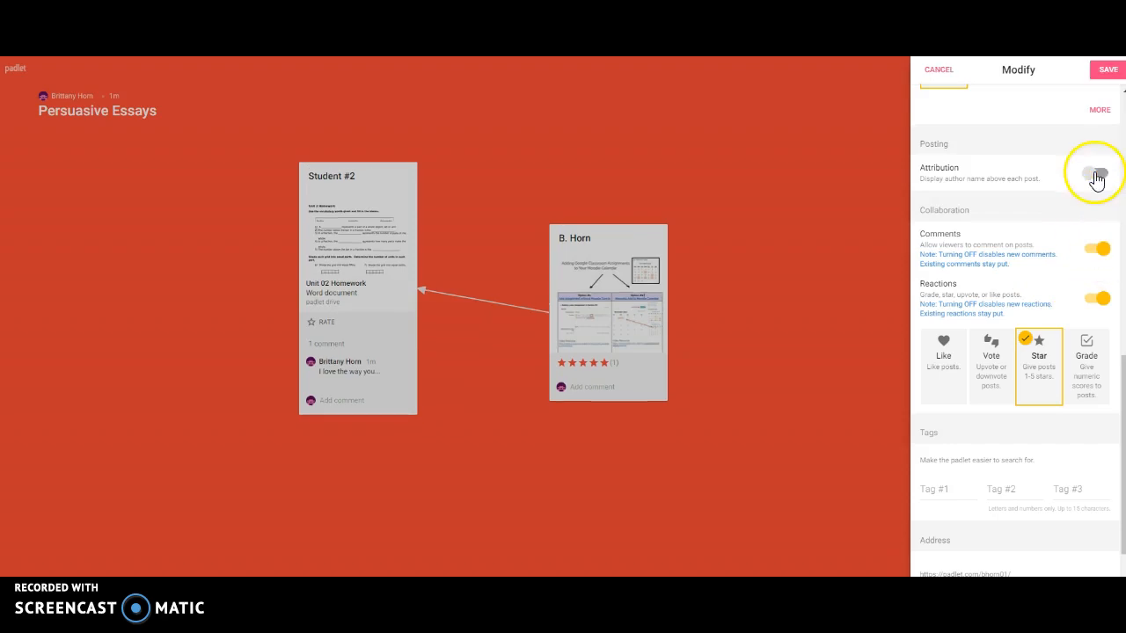
pyautogui.click(1108, 70)
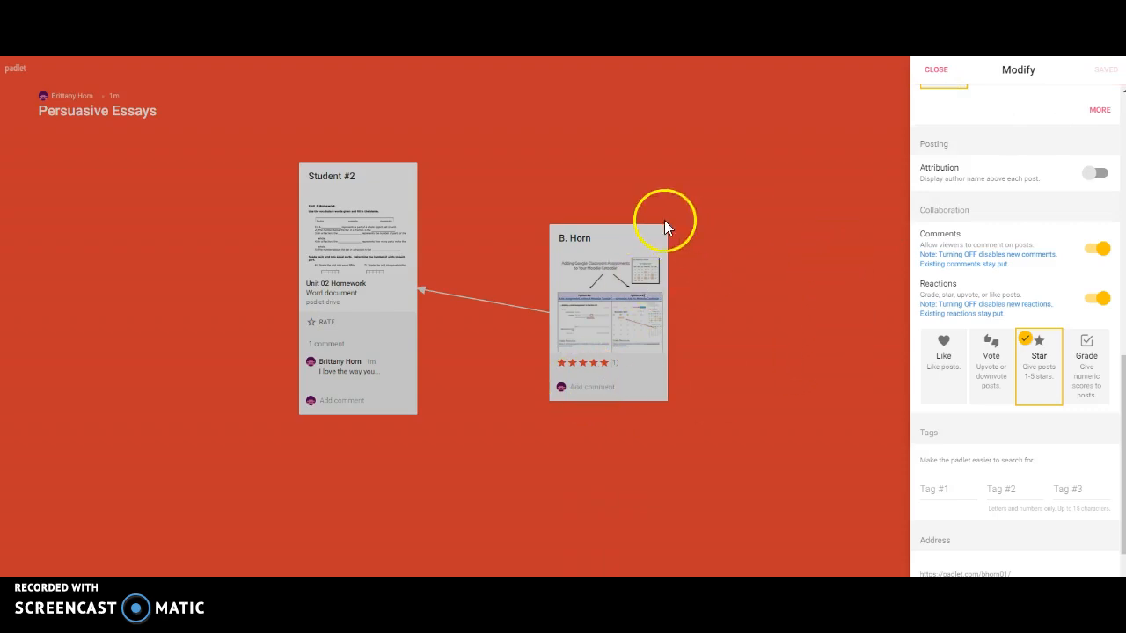
pyautogui.click(564, 502)
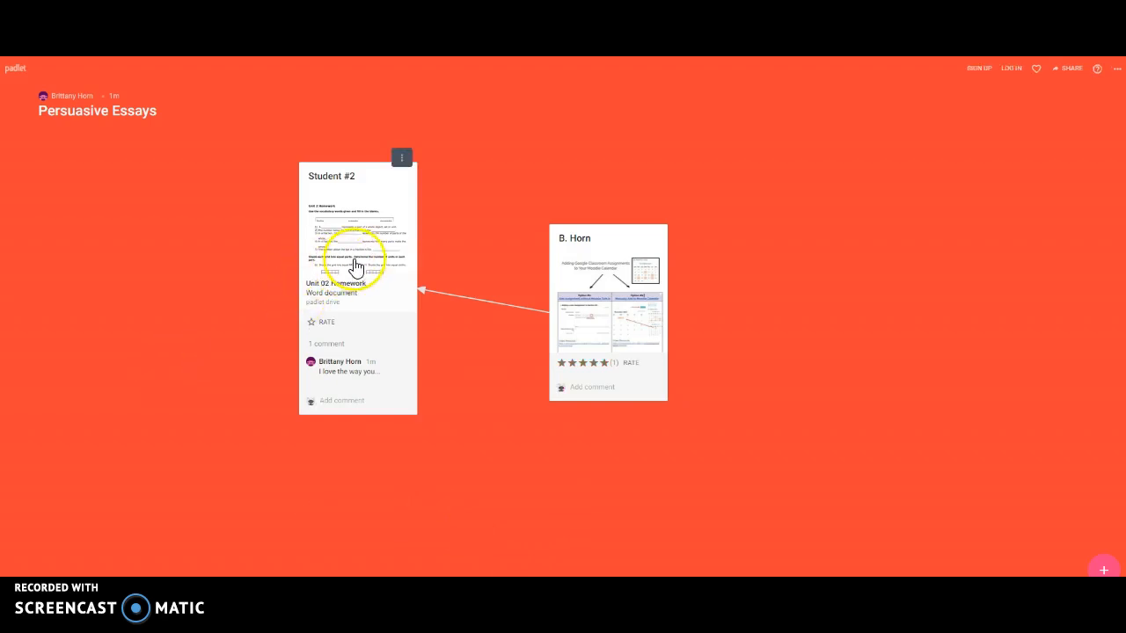
# Step: Disconnect the calendar diagram post from the Student #2 post and connect the two again without a label
pyautogui.rightClick(615, 291)
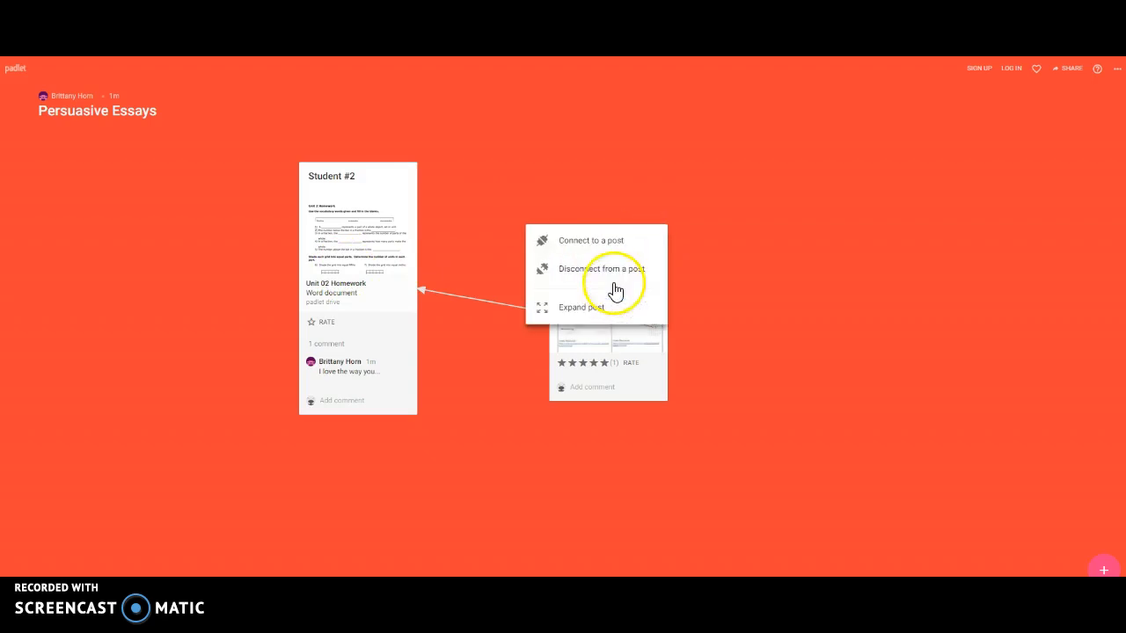
pyautogui.click(595, 250)
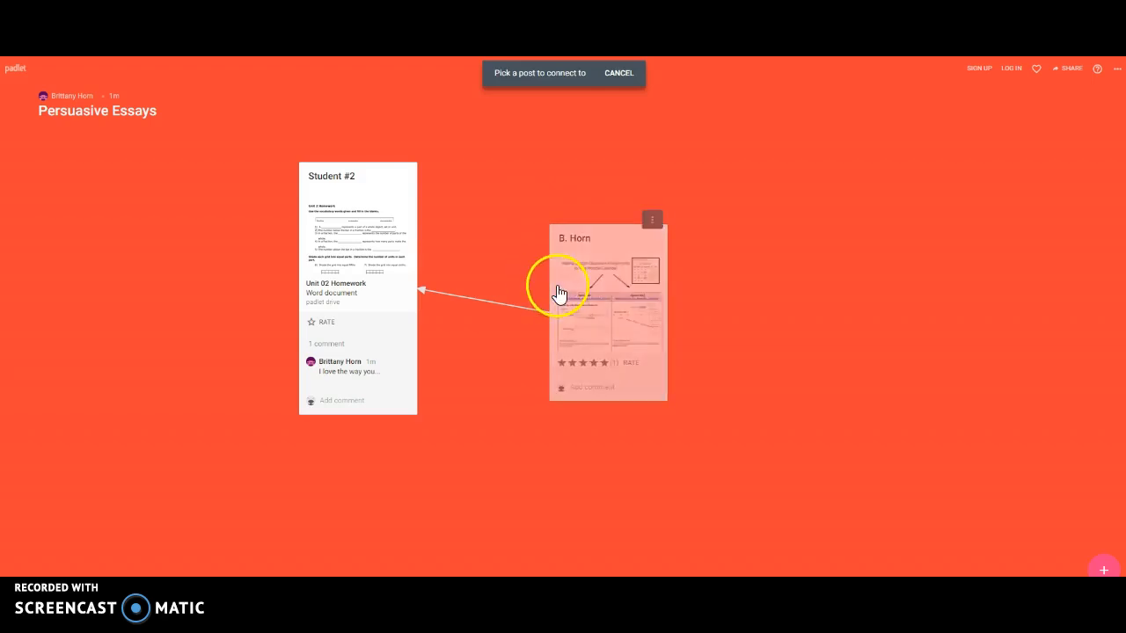
pyautogui.rightClick(567, 266)
pyautogui.click(581, 271)
pyautogui.click(513, 307)
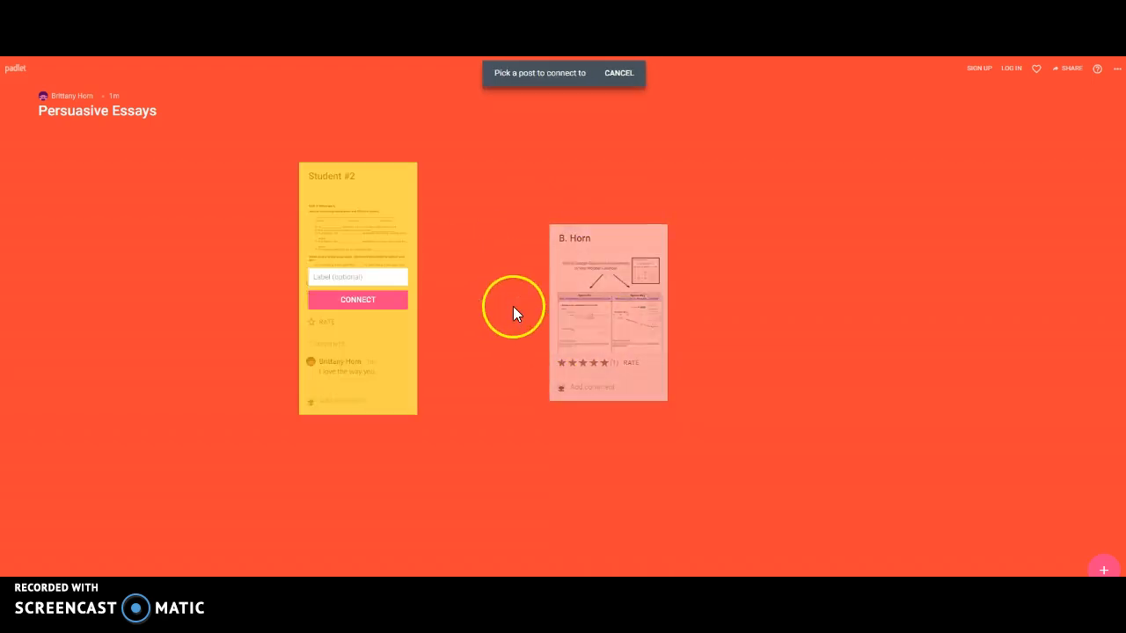
pyautogui.click(344, 301)
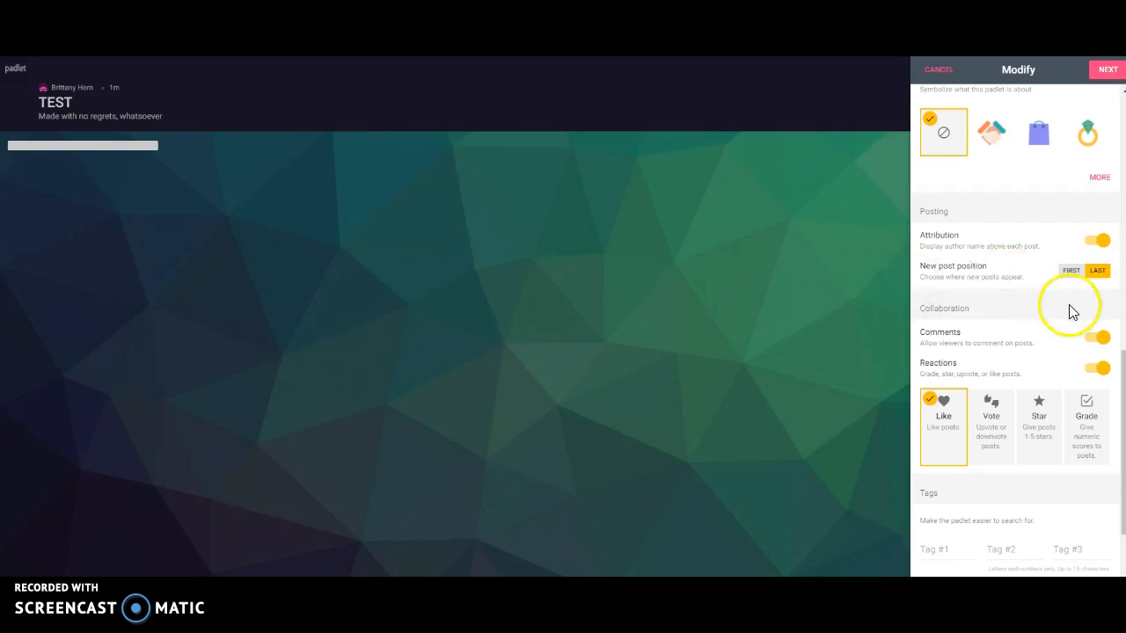
# Step: Set the TEST padlet's new post position to First and proceed to its people and privacy settings
pyautogui.scroll(1, 1015, 352)
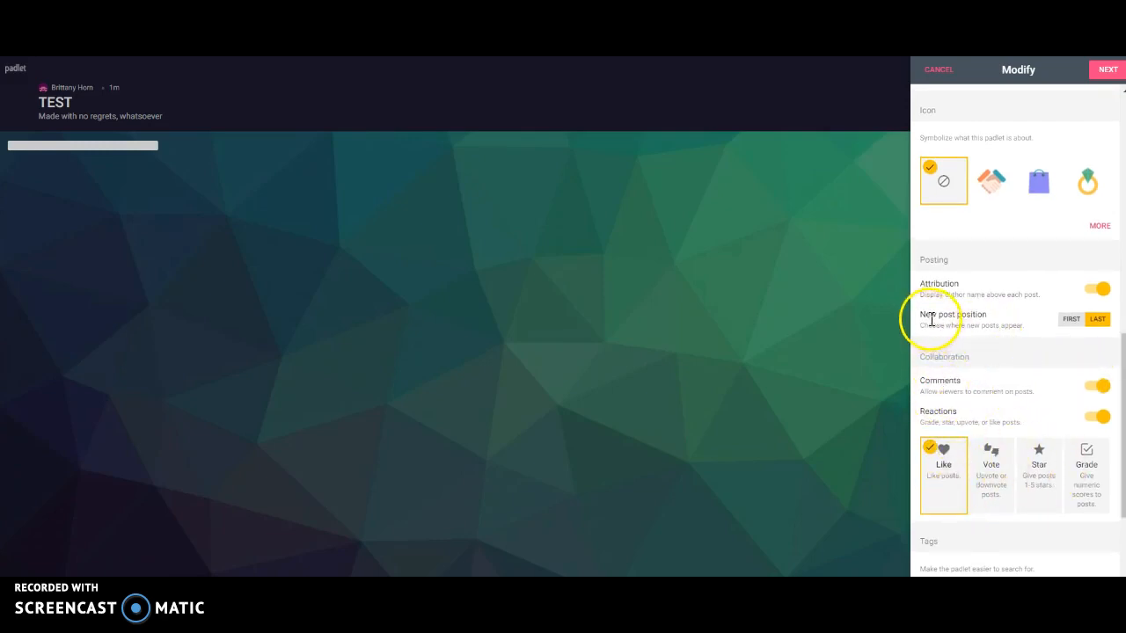
pyautogui.moveTo(927, 318); pyautogui.dragTo(989, 315)
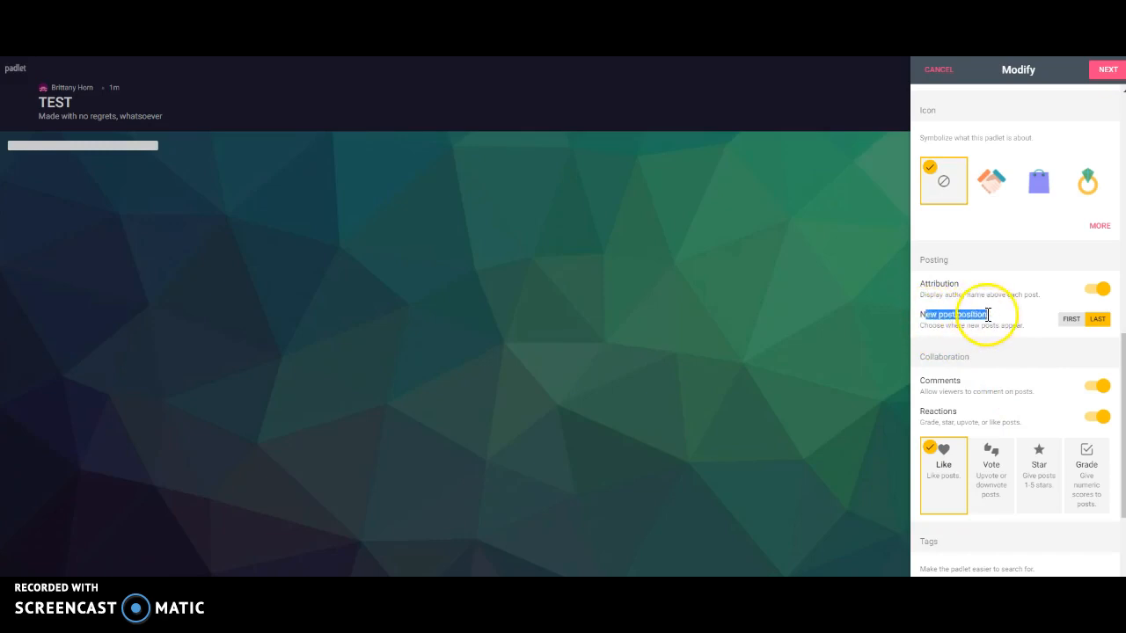
pyautogui.click(1069, 328)
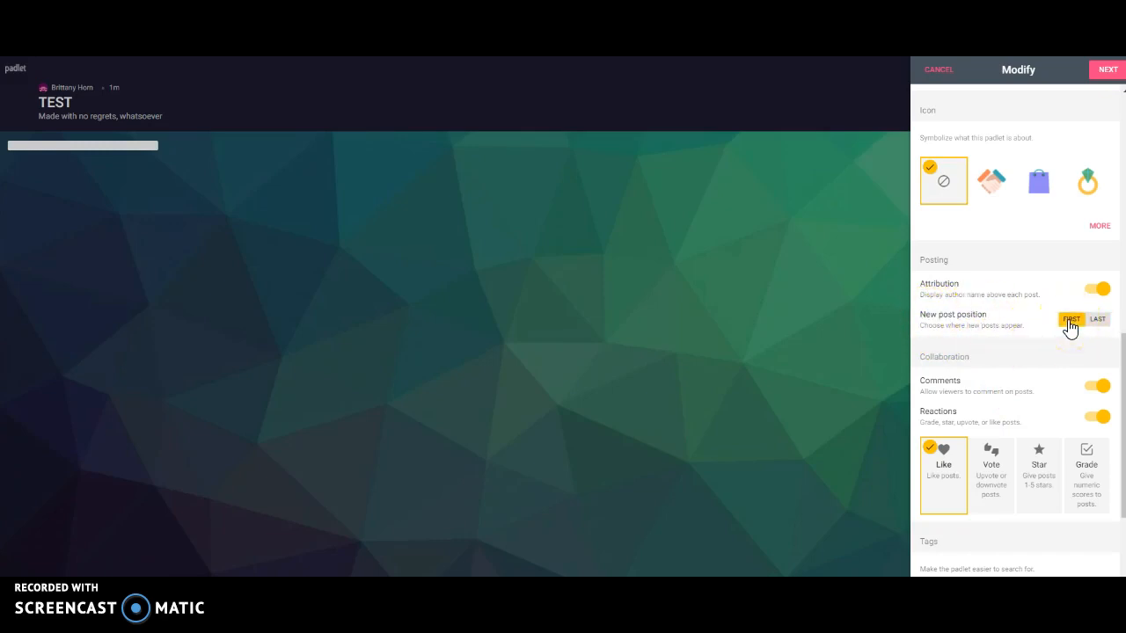
pyautogui.click(1104, 70)
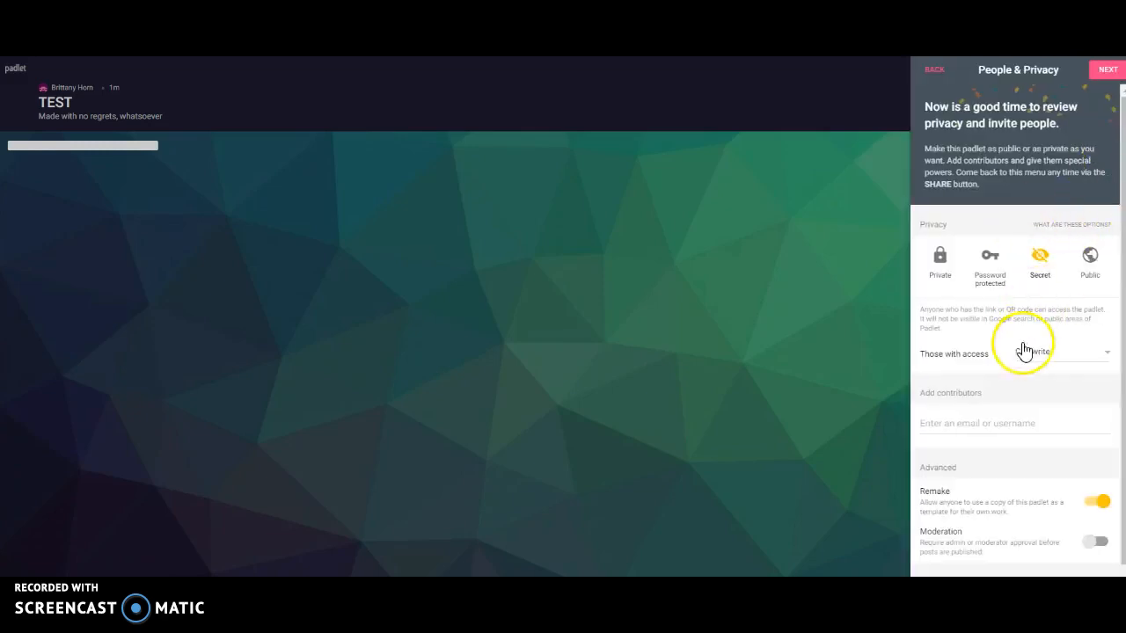
# Step: Review the permission levels for those with access, keep Can write, and finish the setup to start posting
pyautogui.click(1046, 364)
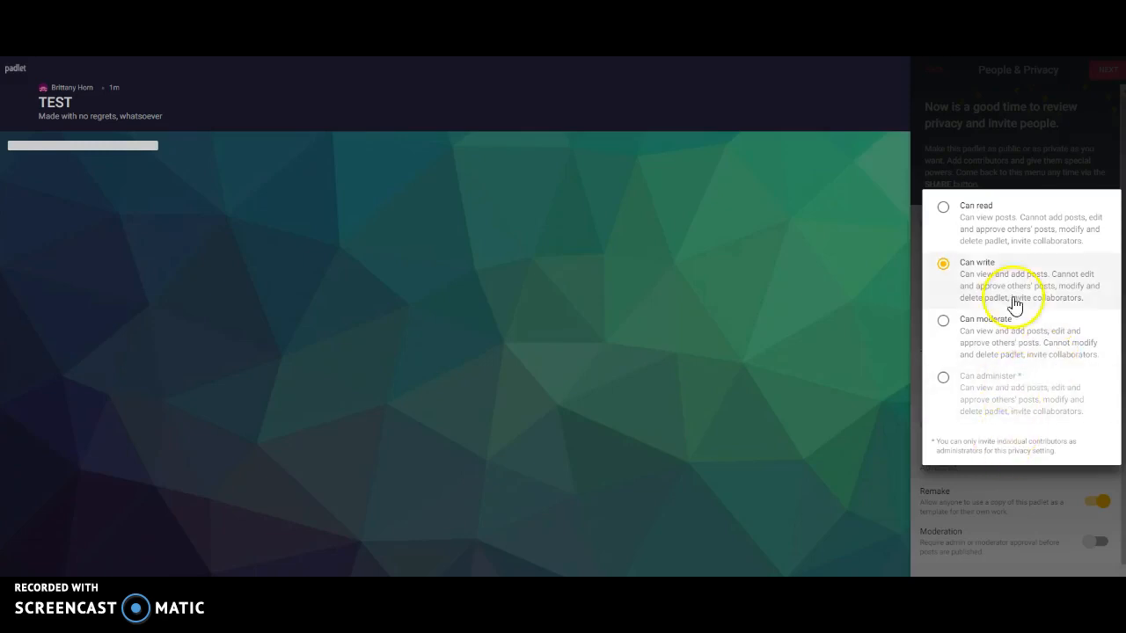
pyautogui.click(939, 113)
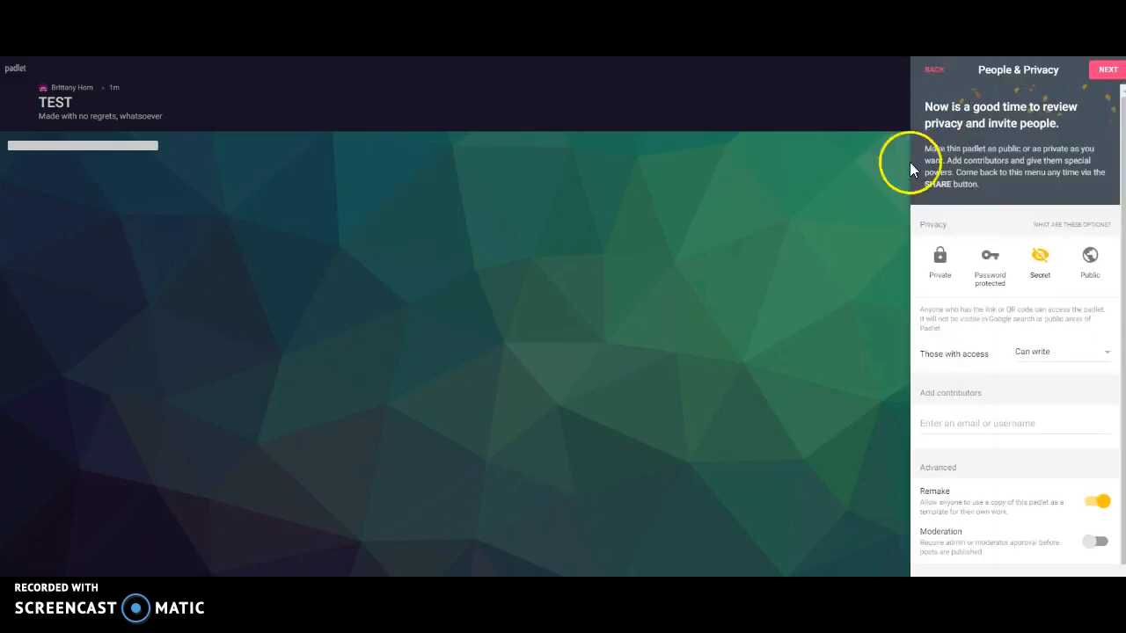
pyautogui.click(1105, 70)
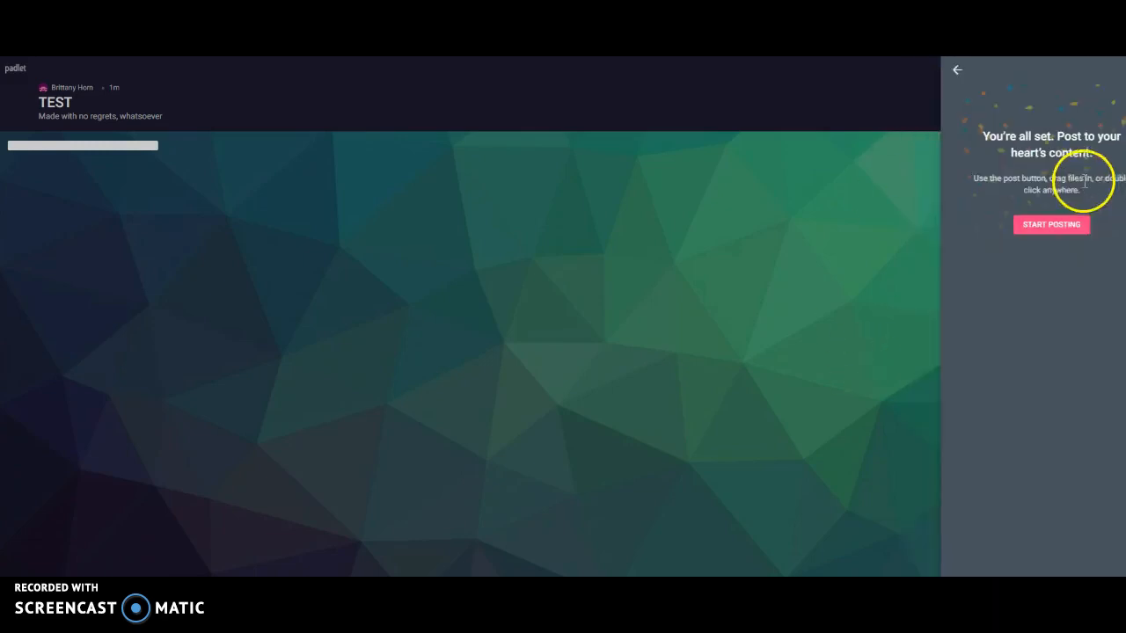
pyautogui.click(1023, 223)
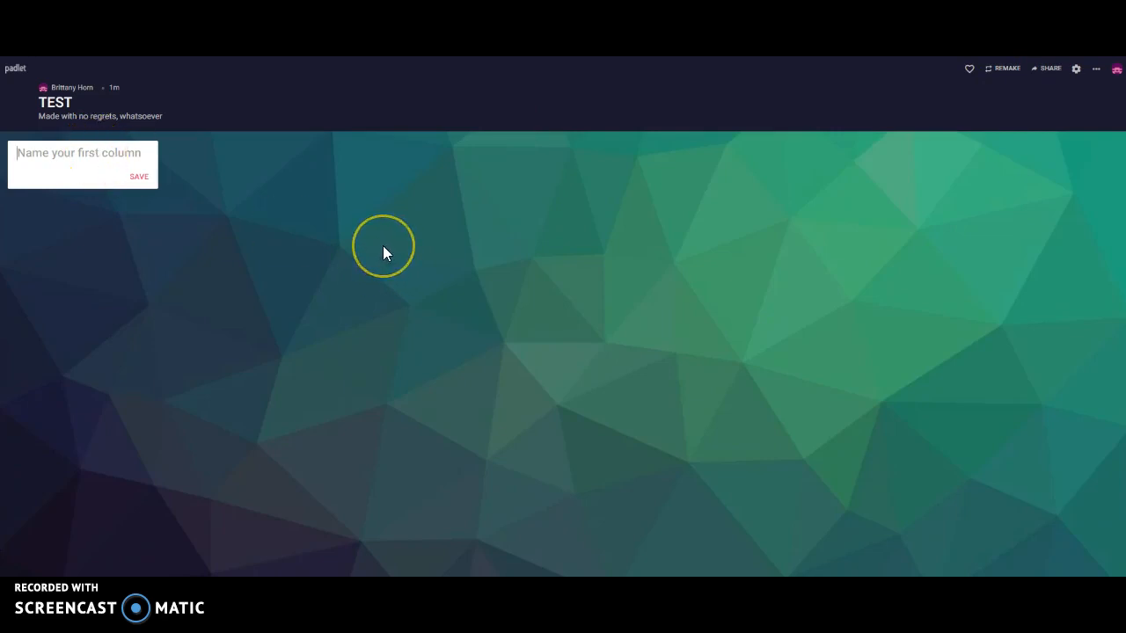
# Step: Name the first column "Know" and add a second column named "What to Know"
pyautogui.write('K')
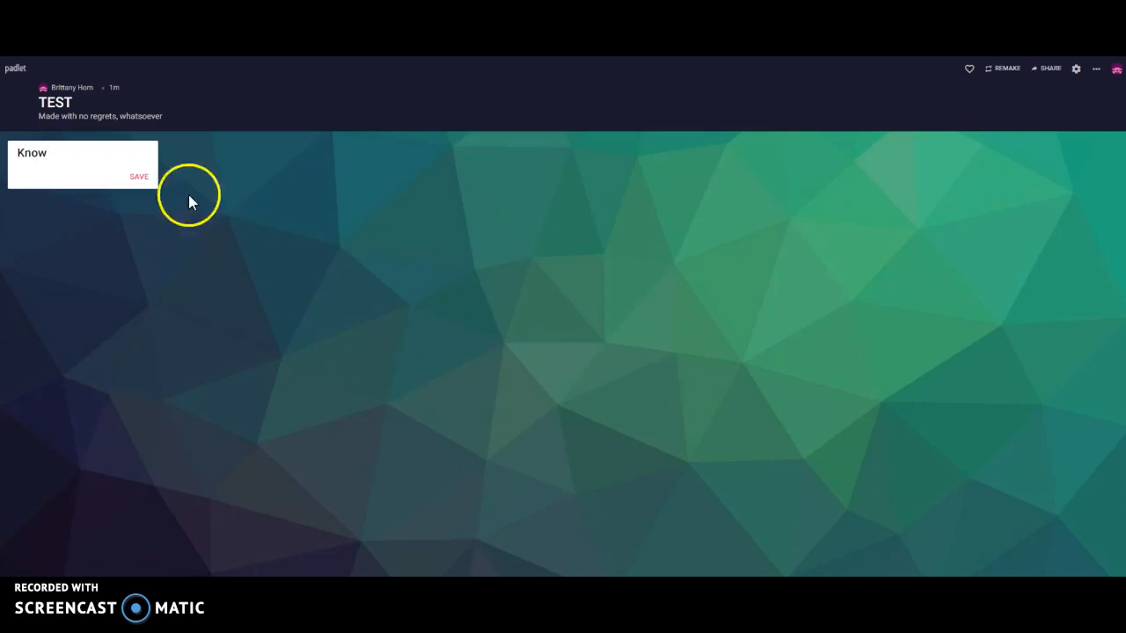
pyautogui.write('now')
pyautogui.click(141, 185)
pyautogui.click(214, 152)
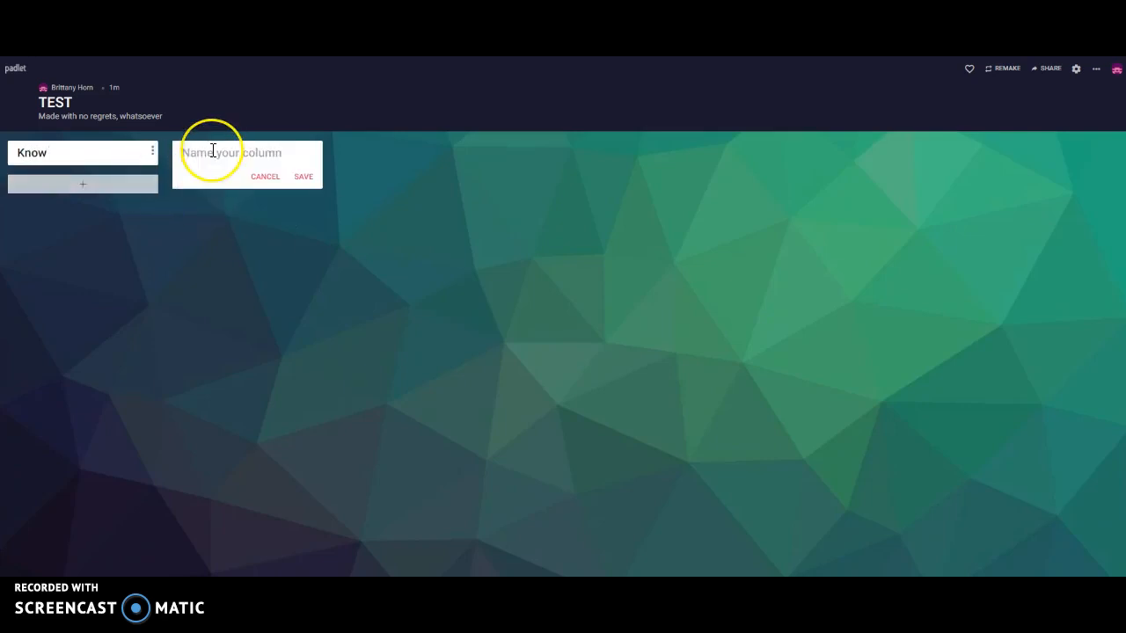
pyautogui.write('What to Know')
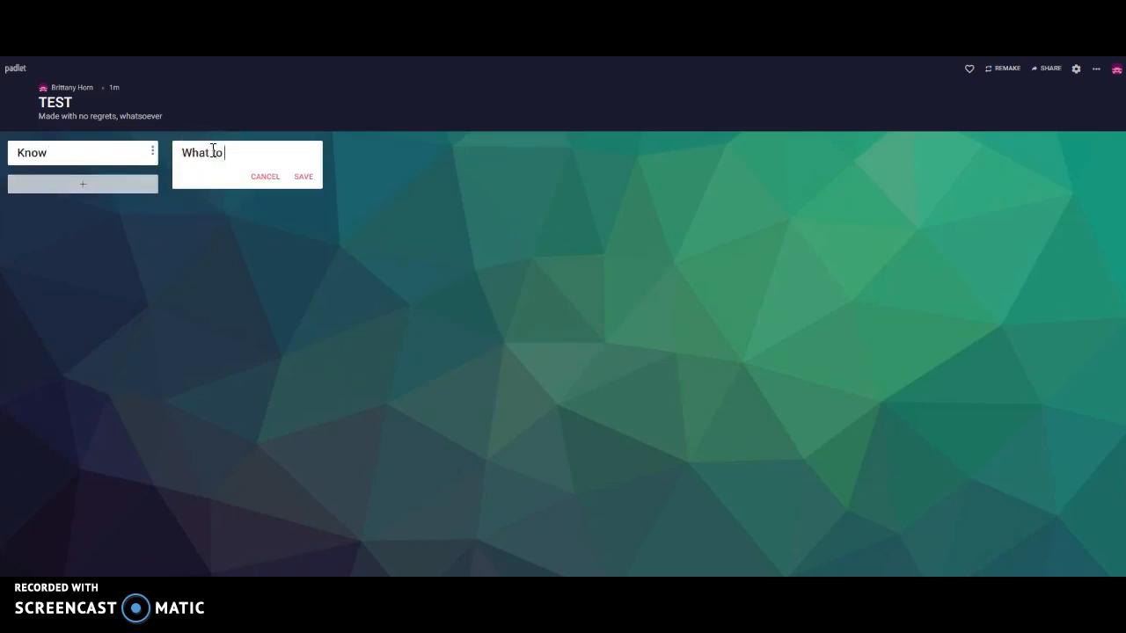
pyautogui.click(305, 177)
# Step: Try to add a third column named "Learned"
pyautogui.click(370, 146)
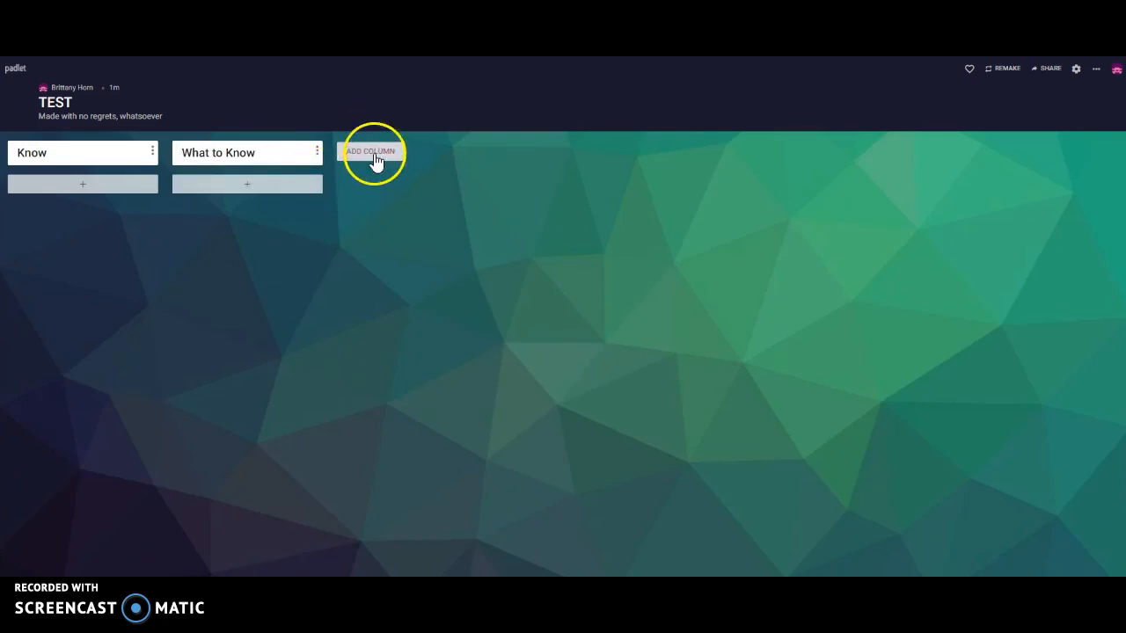
pyautogui.write('Learned')
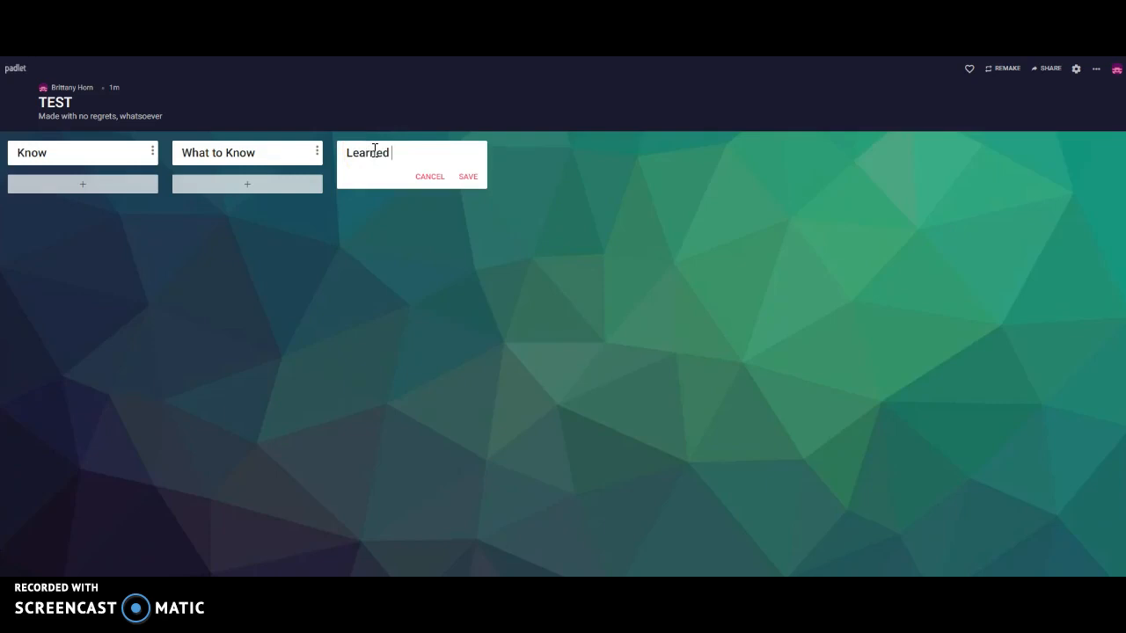
pyautogui.click(584, 206)
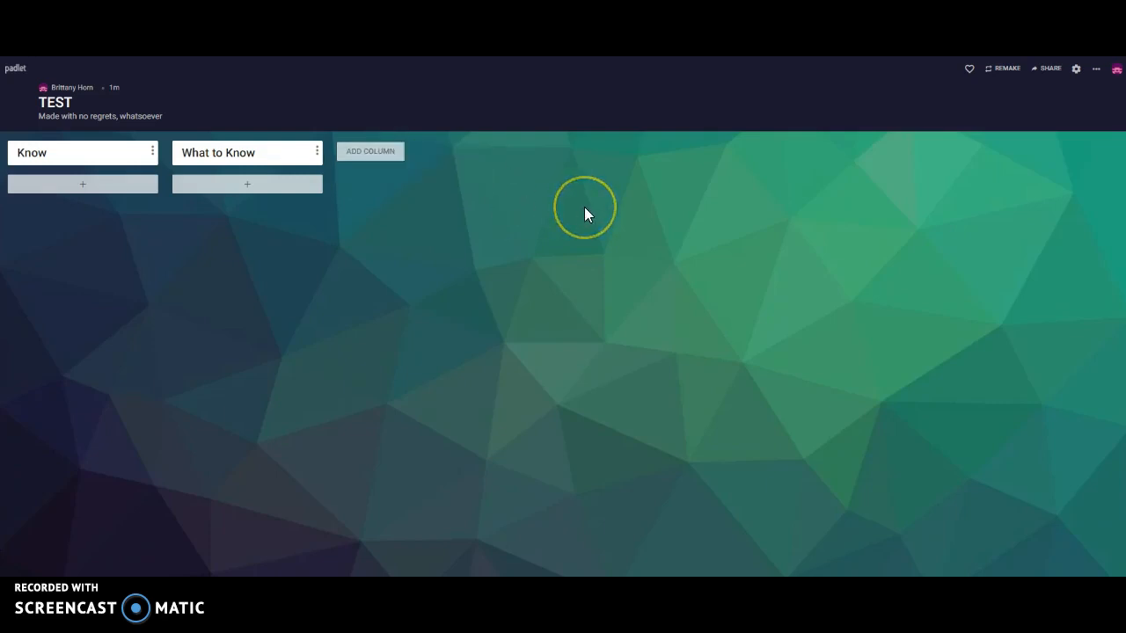
pyautogui.click(358, 158)
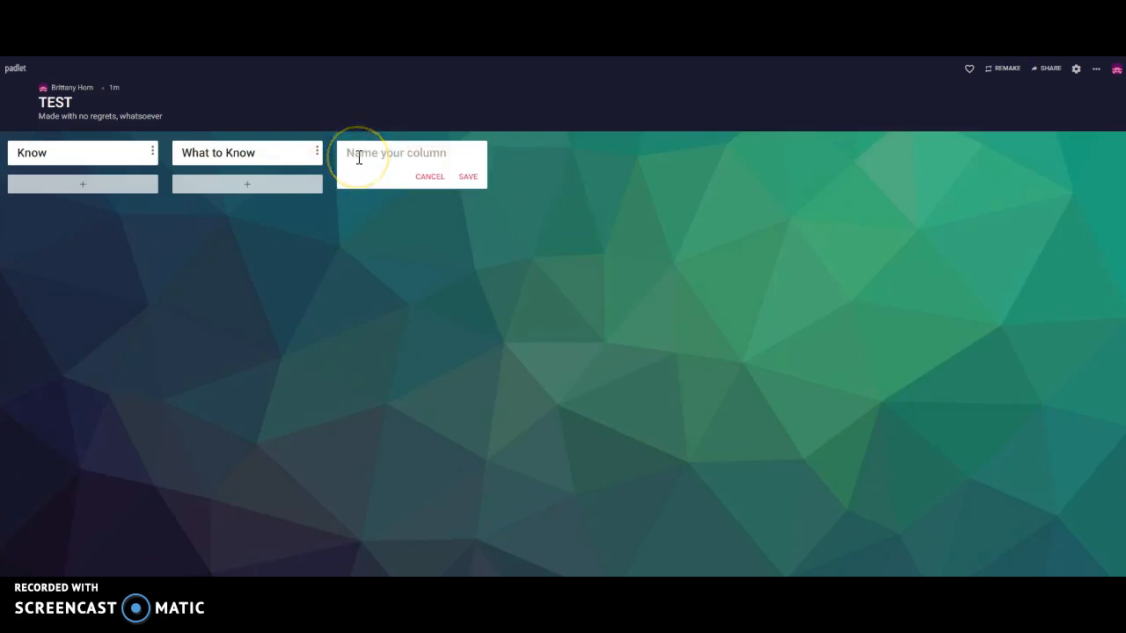
pyautogui.moveTo(88, 169); pyautogui.dragTo(151, 156)
# Step: Rename the Know column as "Topic Sentence" and save the new name
pyautogui.click(155, 153)
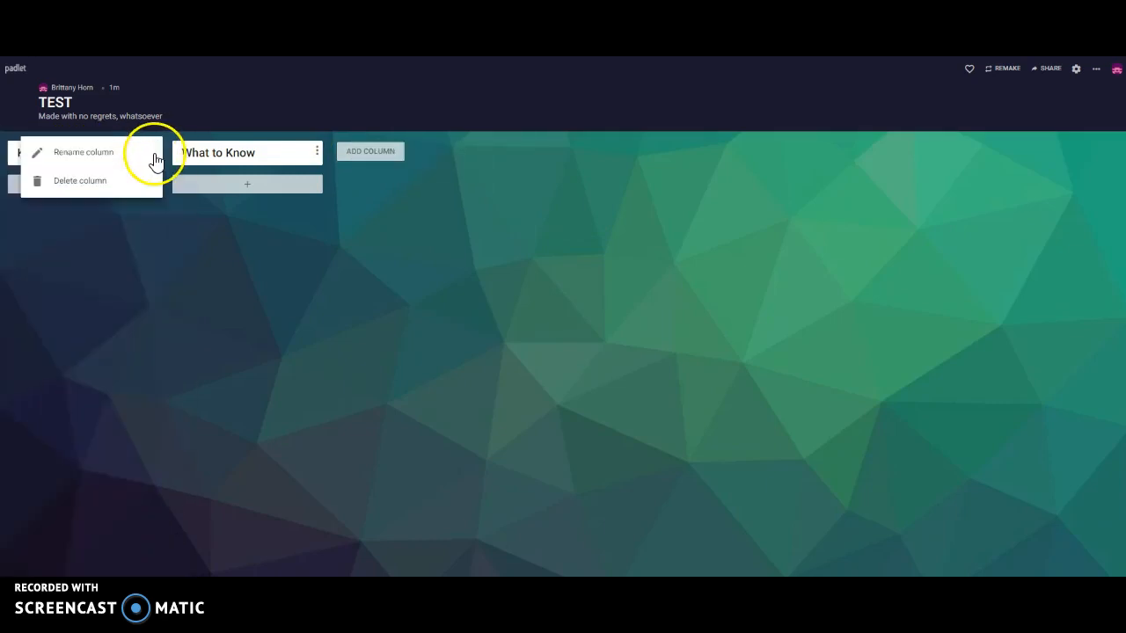
pyautogui.click(102, 154)
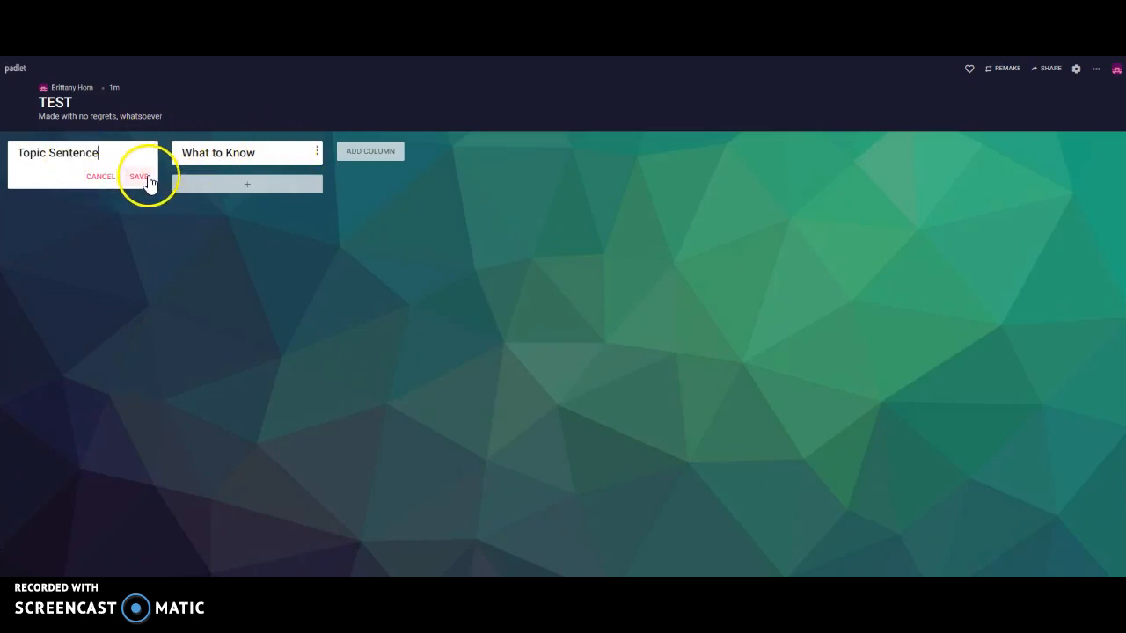
pyautogui.click(140, 176)
# Step: Try to rename the What to Know column as "Body Paragraph"
pyautogui.click(317, 157)
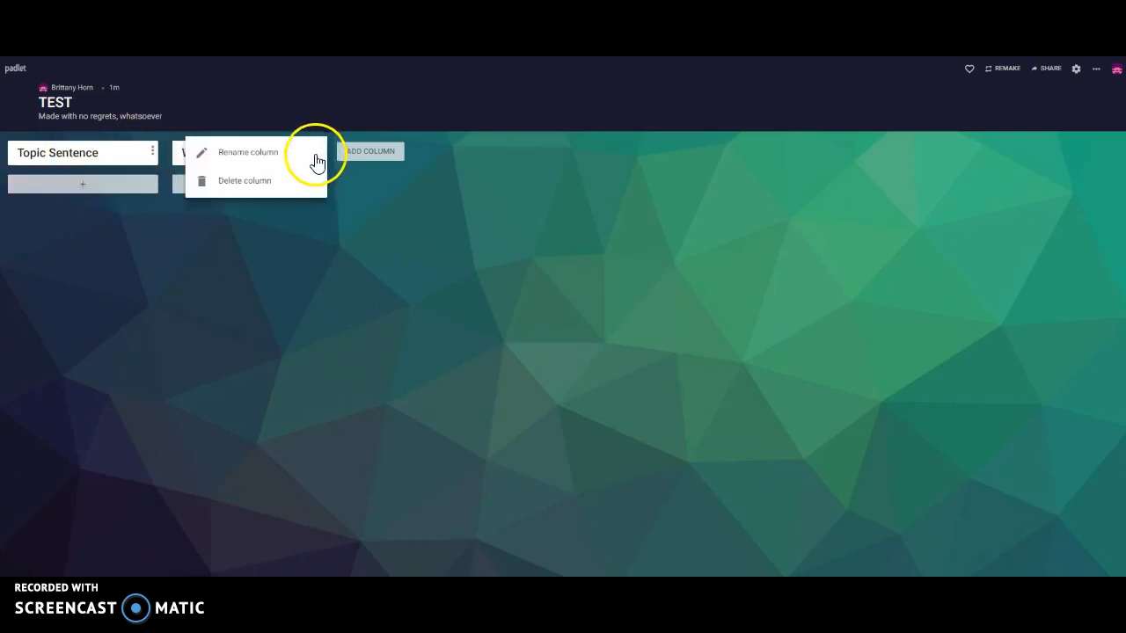
pyautogui.click(266, 155)
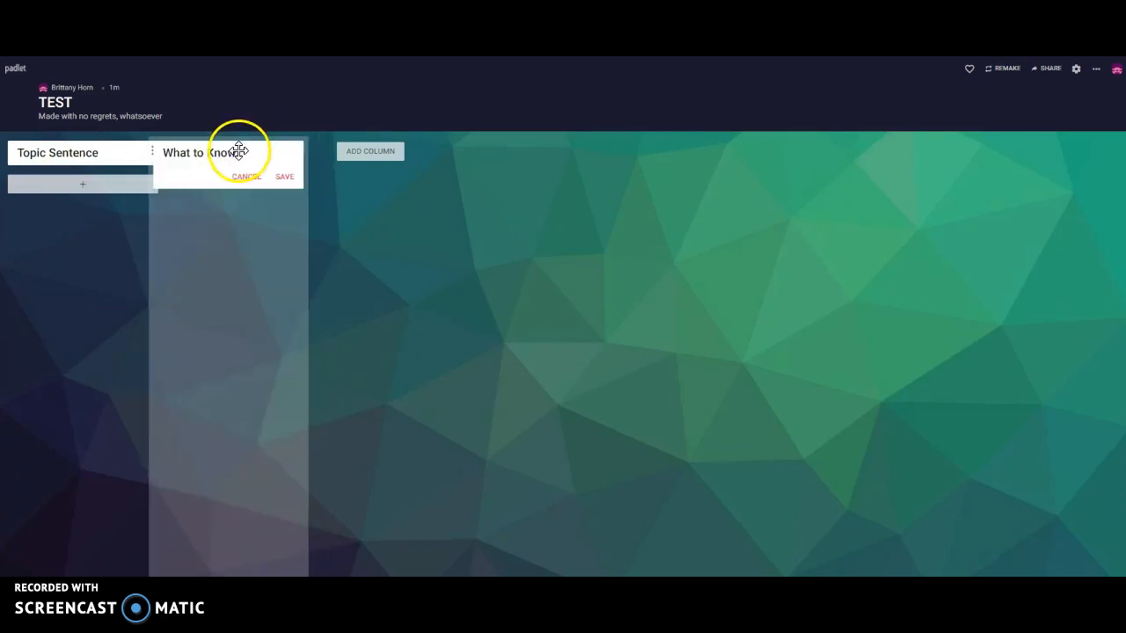
pyautogui.moveTo(264, 151); pyautogui.dragTo(191, 154)
pyautogui.press('BackSpace')
pyautogui.press('BackSpace')
pyautogui.write('Body Paragraph')
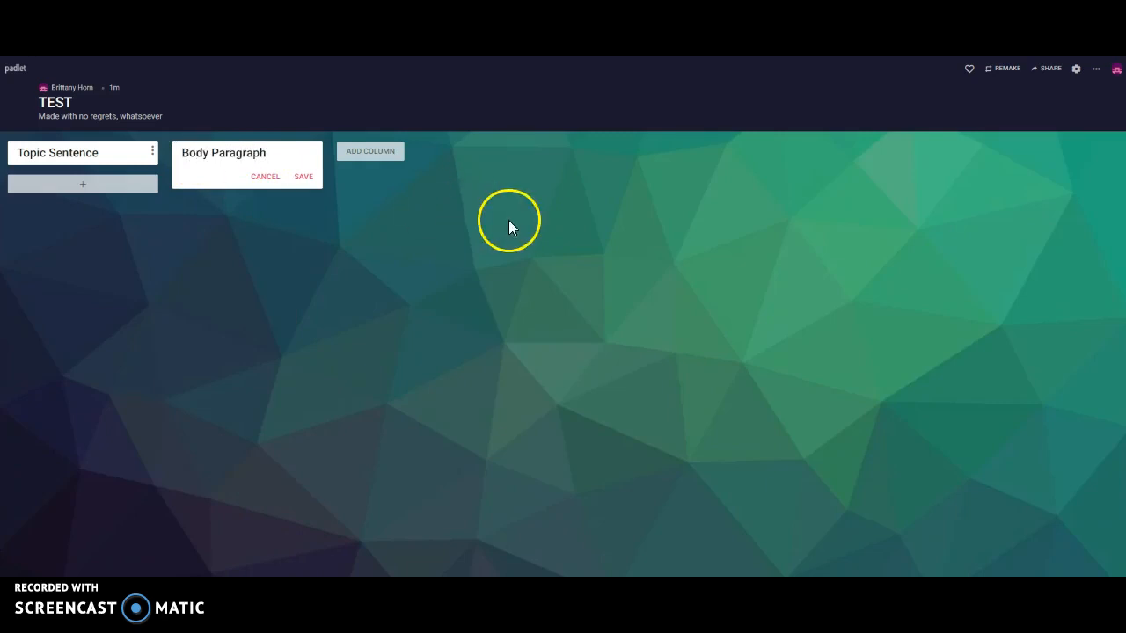
pyautogui.click(508, 219)
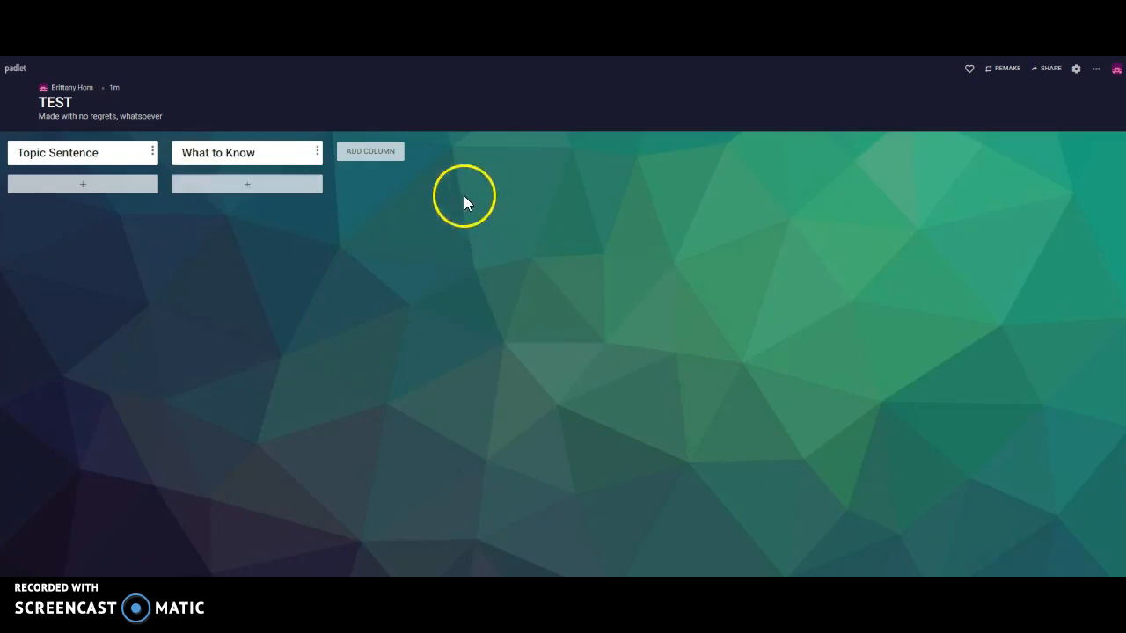
# Step: Start a new post in the What to Know column and open its attachment options
pyautogui.click(233, 186)
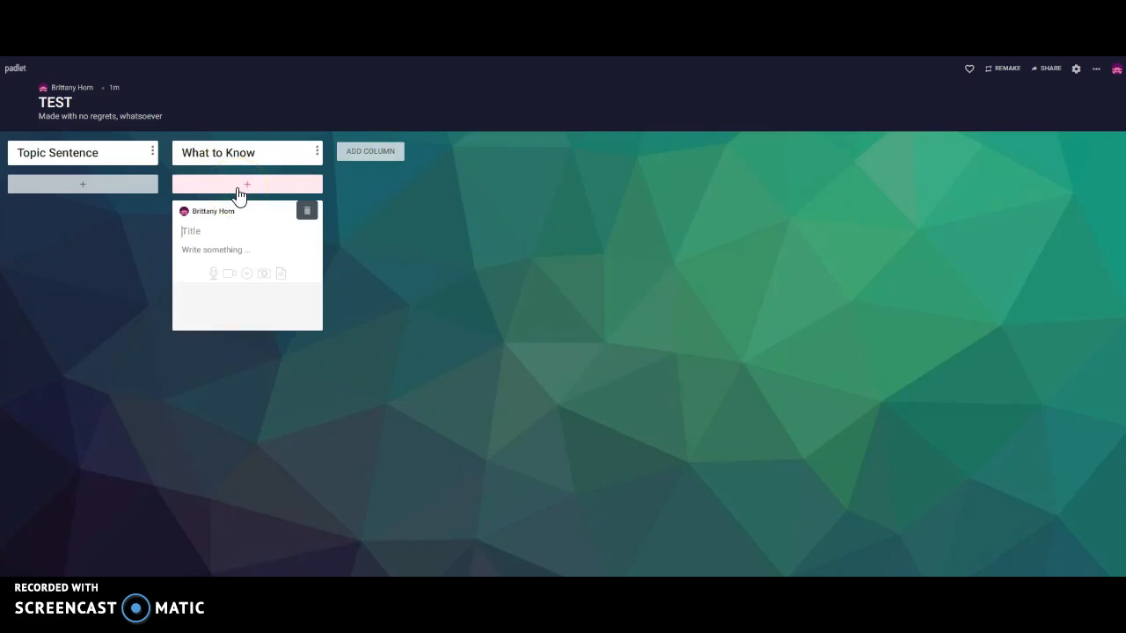
pyautogui.click(365, 149)
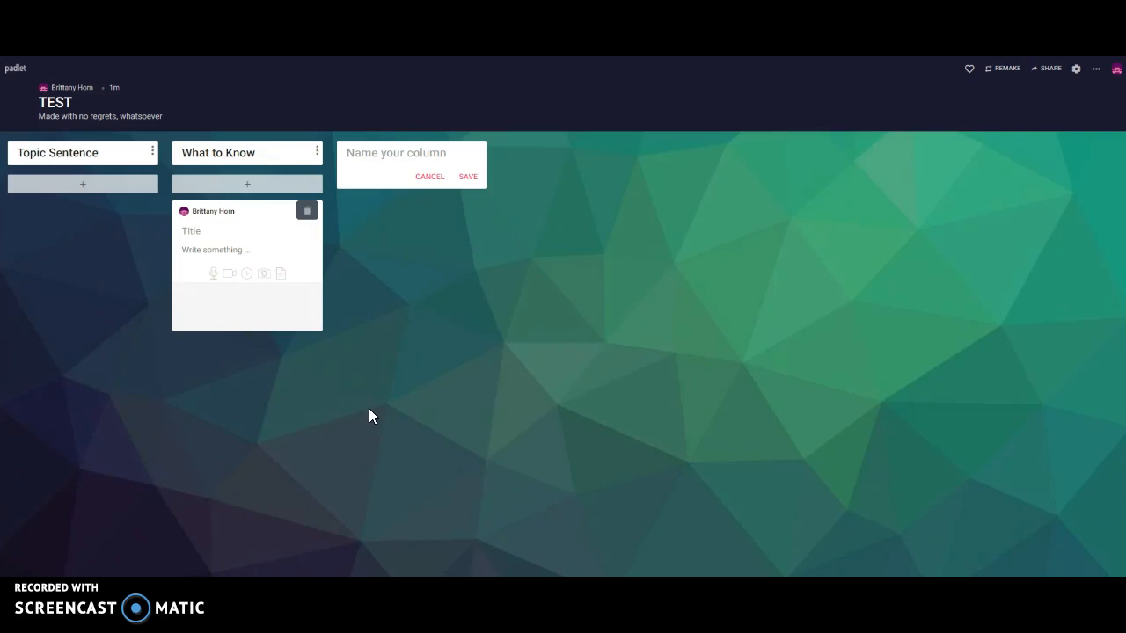
pyautogui.click(214, 276)
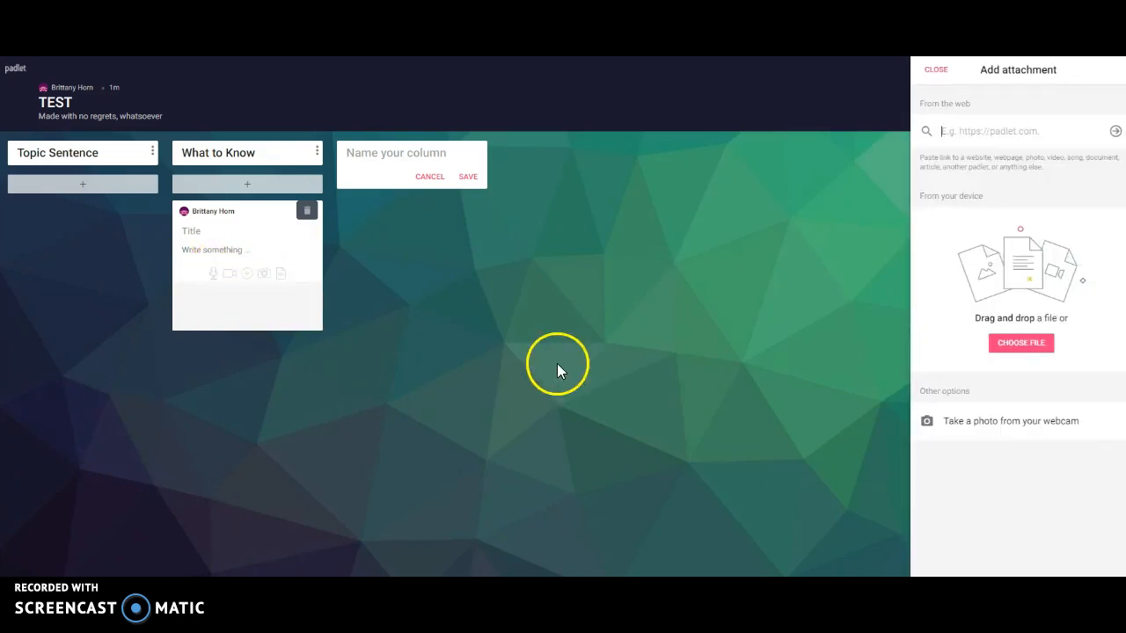
# Step: Examine the web link and device file options for the post's attachment, leaving the file chooser without a selection
pyautogui.click(1036, 129)
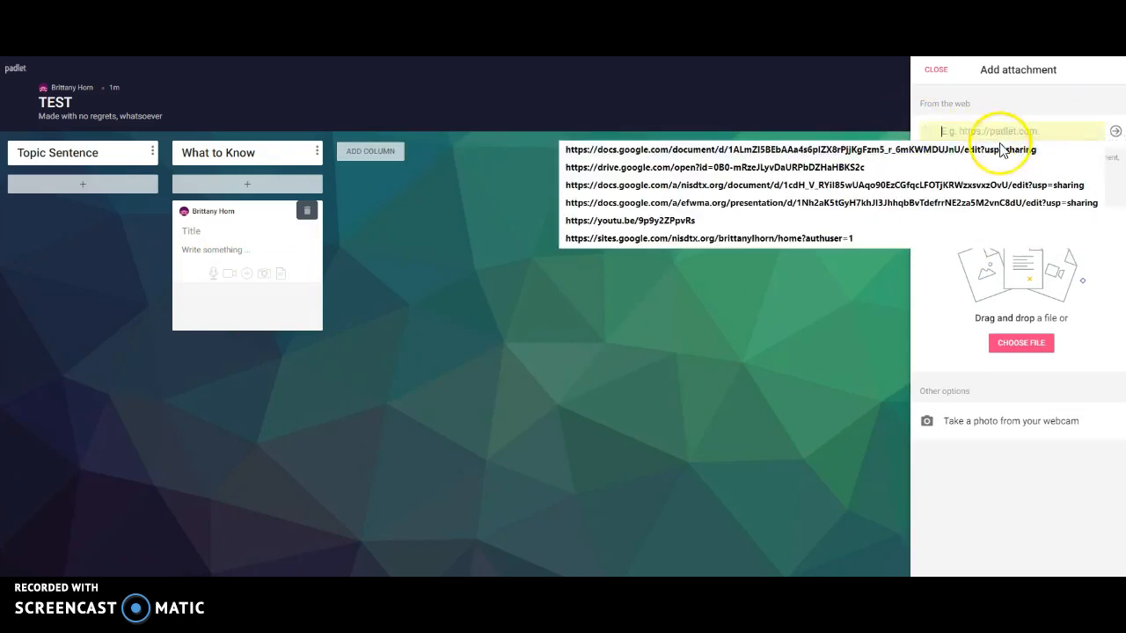
pyautogui.click(937, 315)
pyautogui.click(1031, 346)
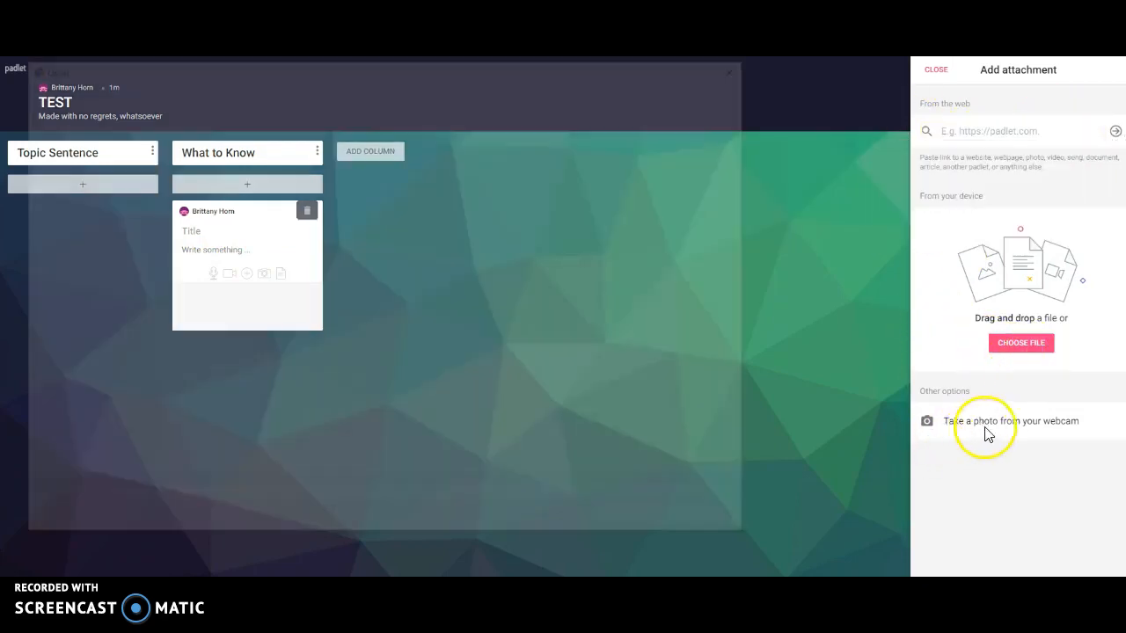
pyautogui.click(745, 63)
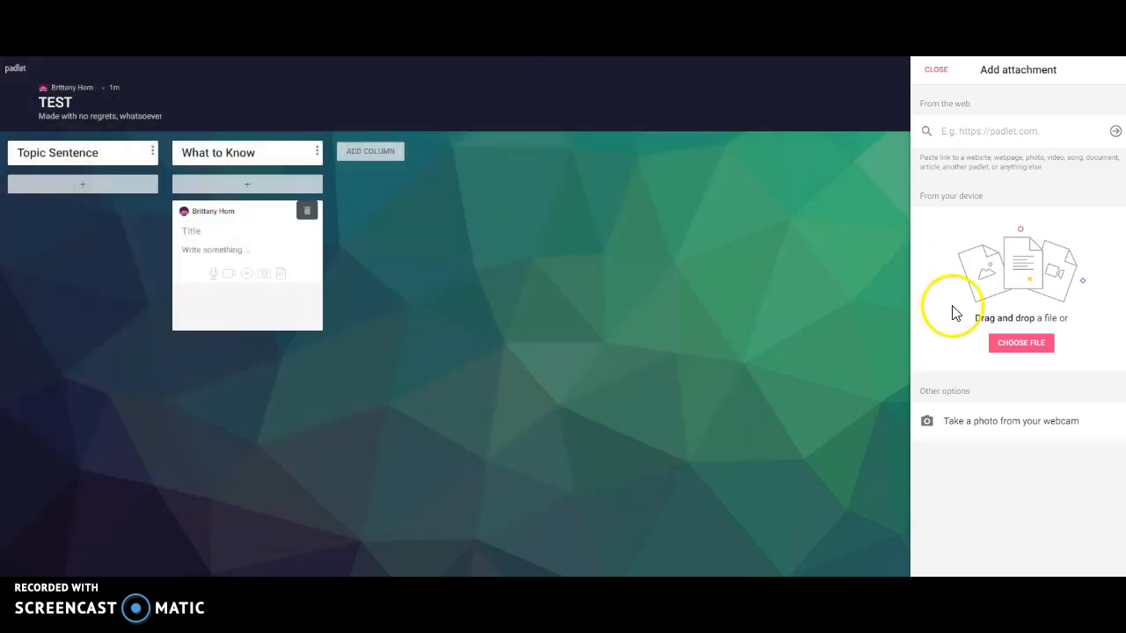